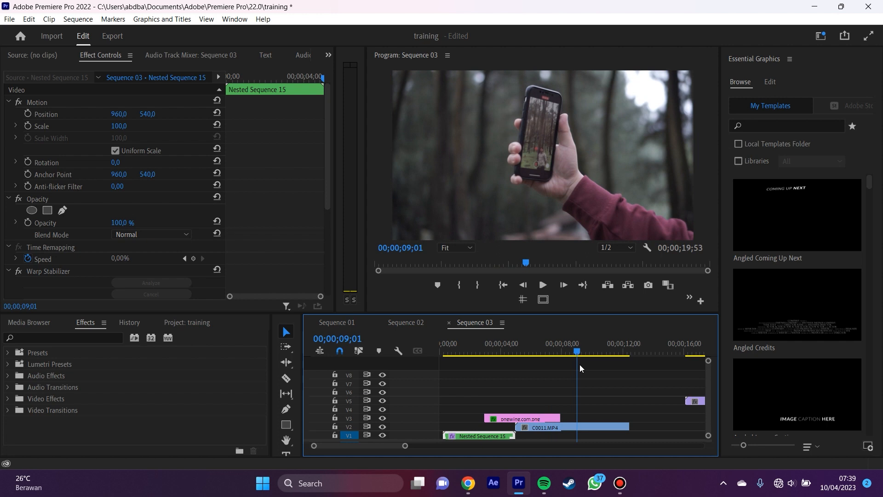
Step: Move the playhead to 00;00;05;16 and duplicate the pngwing.com.png leaf clip from V3 onto tracks V4 to V7
drag(579, 364, 521, 352)
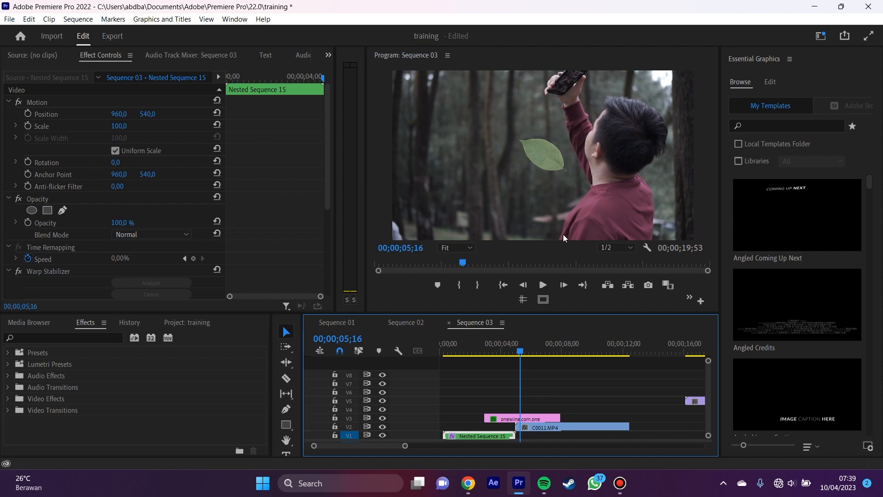
click(468, 483)
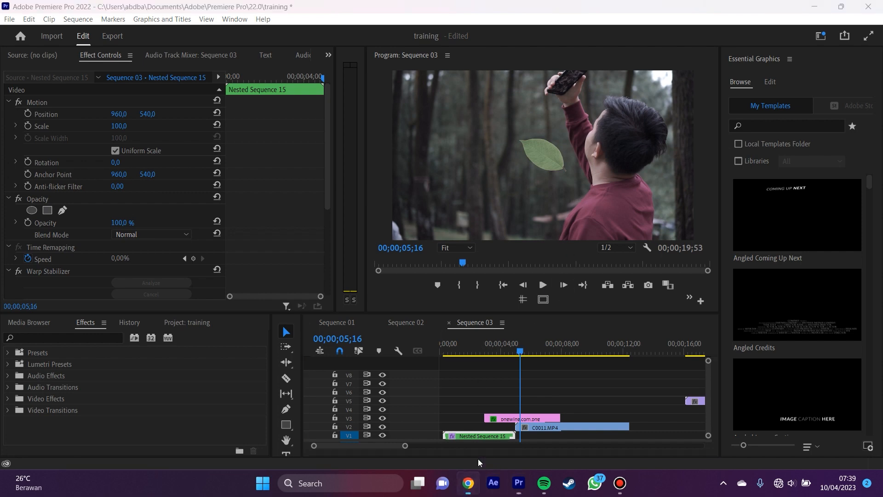
key(ctrl+w)
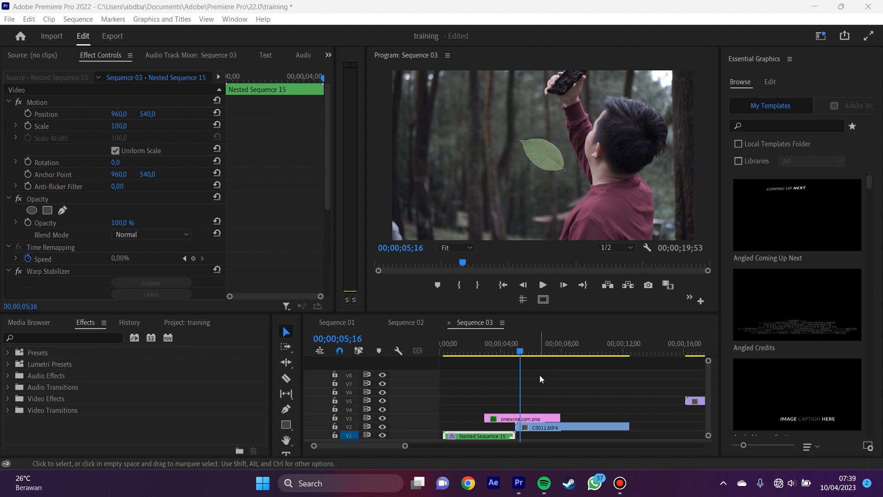
click(524, 415)
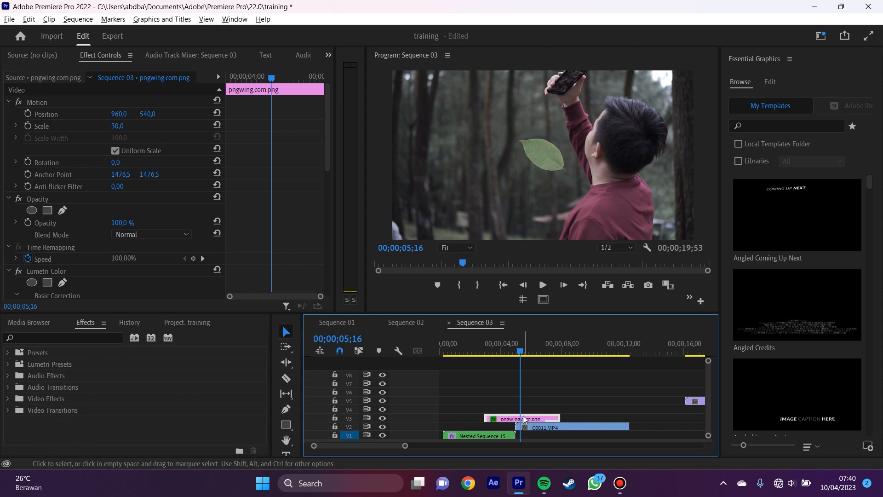
drag(524, 419, 528, 389)
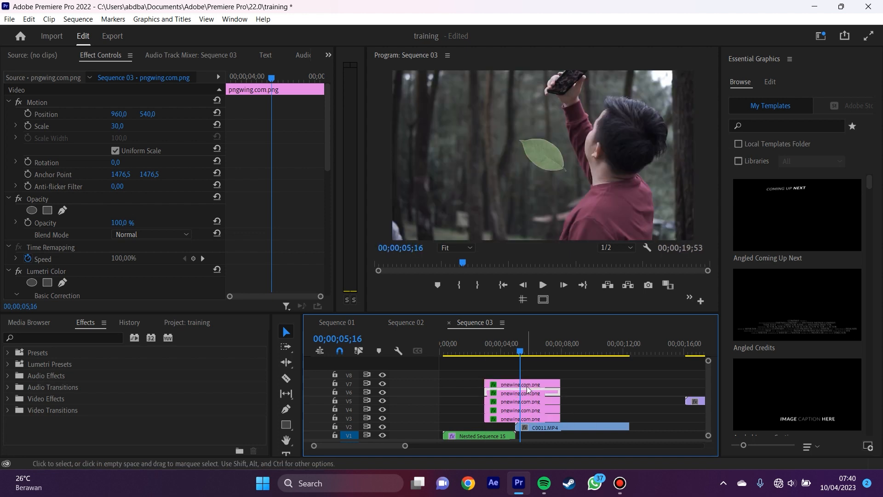
Step: Move the V3 leaf above the upper-left edge of the frame, at position about 234.5, -100.7
click(521, 419)
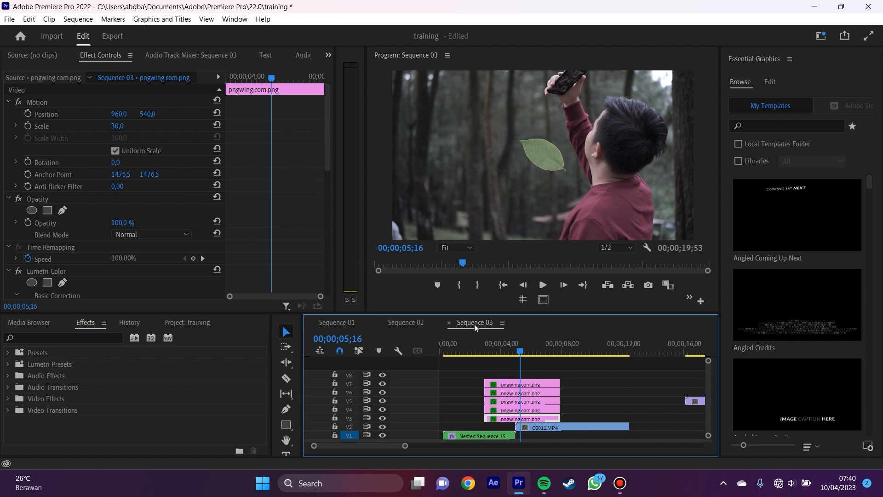
click(54, 102)
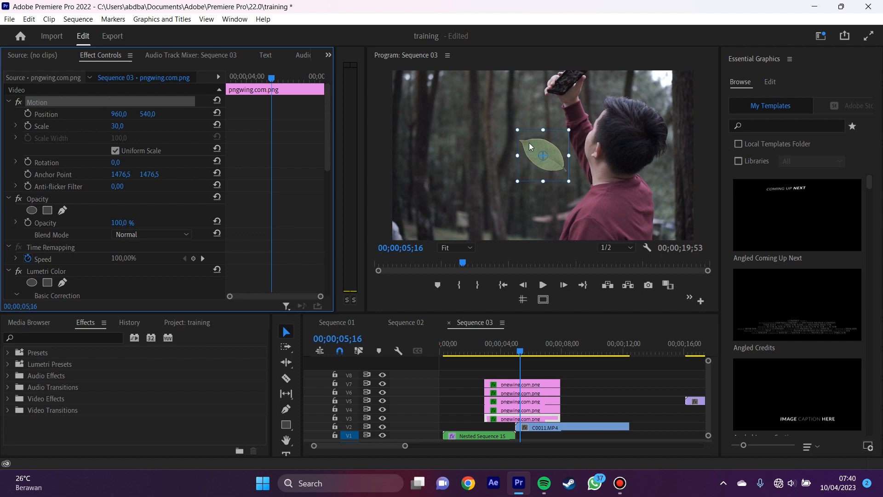
drag(529, 143, 431, 40)
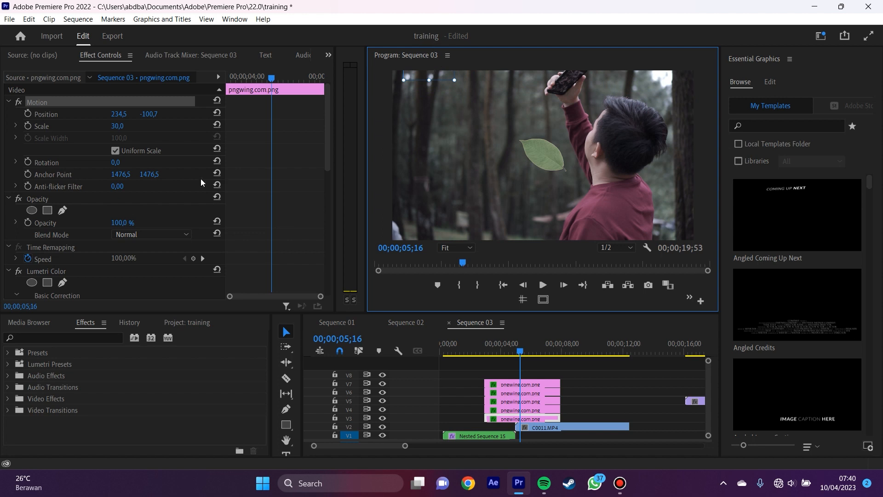
Step: Enable Position and Rotation keyframing on the V3 leaf and shift both keyframes to the start of the clip
click(27, 113)
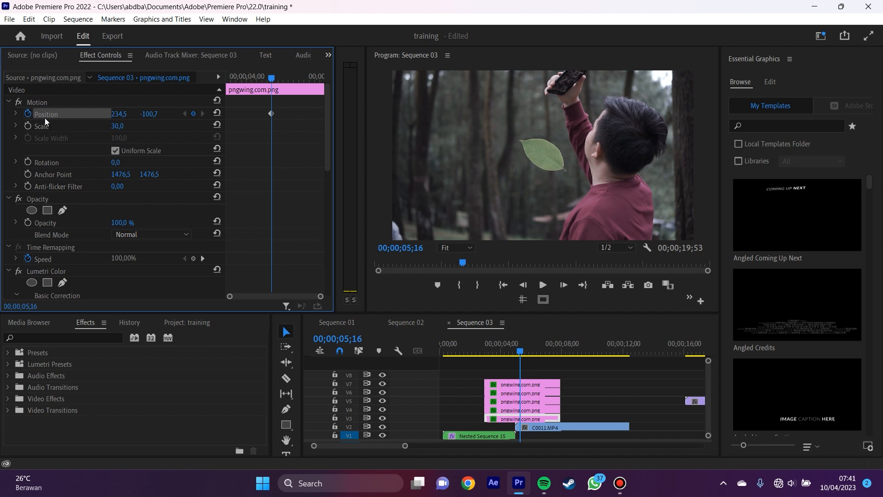
click(28, 161)
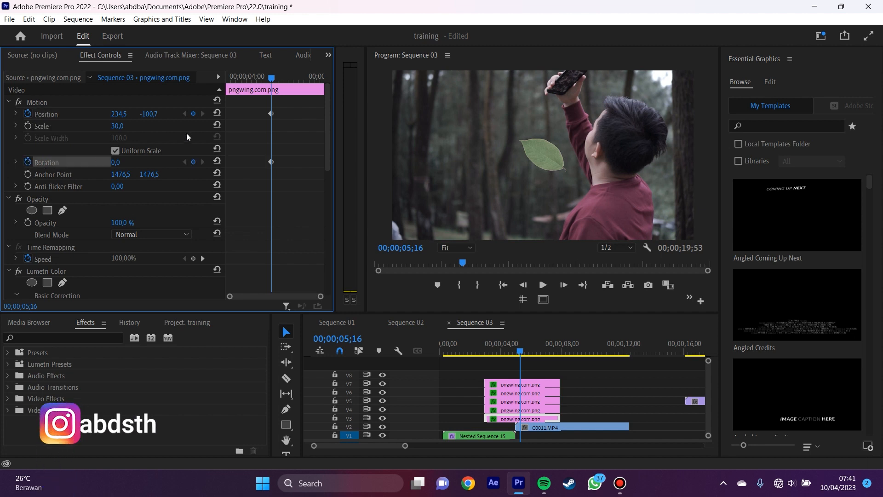
drag(295, 111, 231, 152)
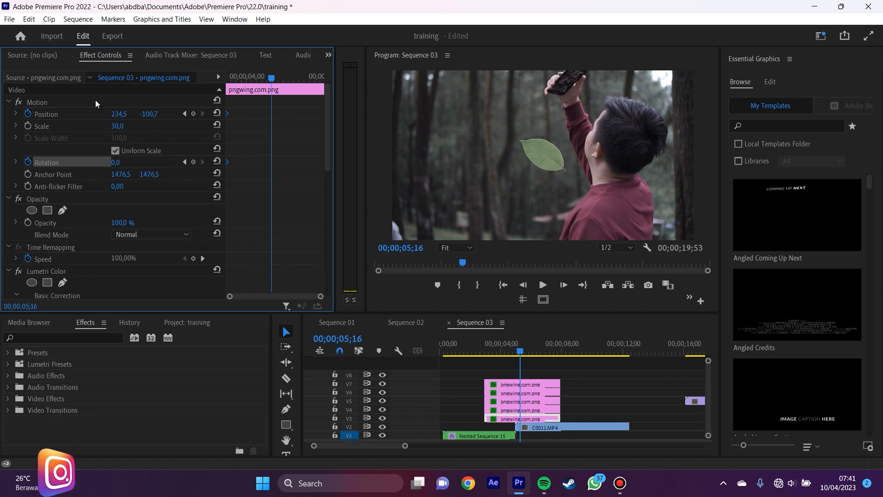
Step: Keyframe the leaf below the frame at 00;00;05;16, position about 249.2, 1195.3, and play back the fall from the clip's start
click(71, 101)
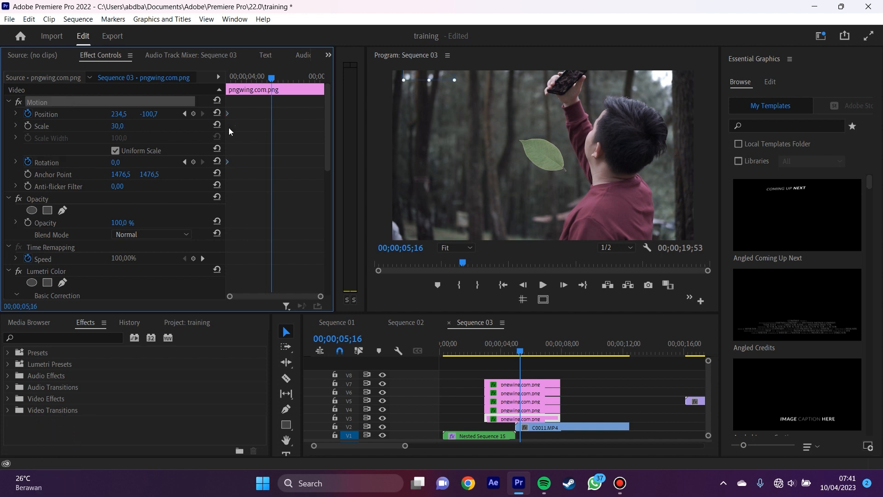
drag(424, 79, 424, 277)
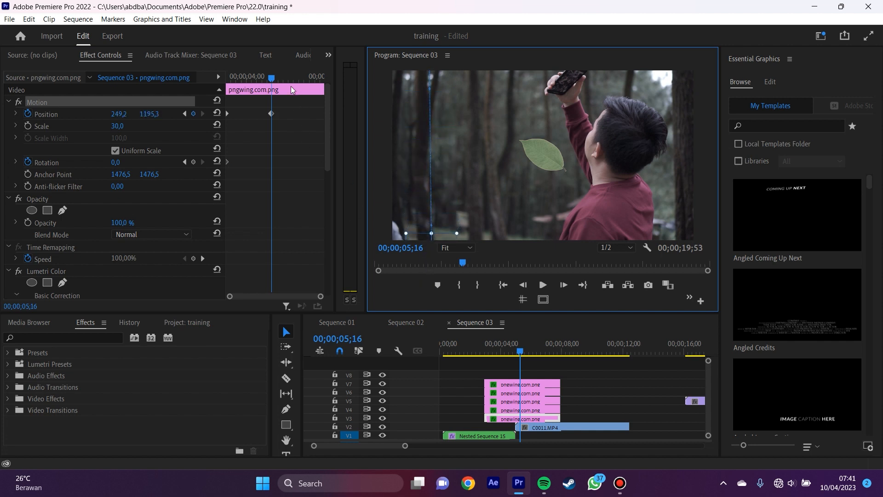
drag(274, 77, 226, 82)
click(138, 93)
key(space)
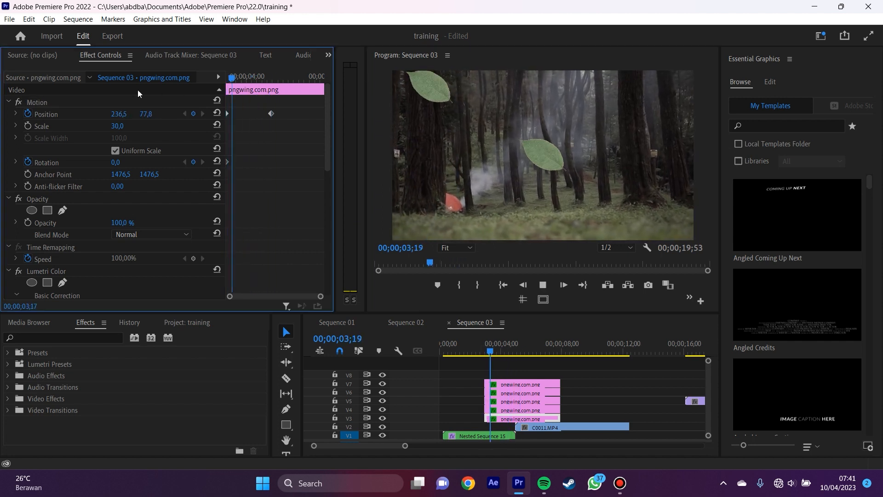
key(space)
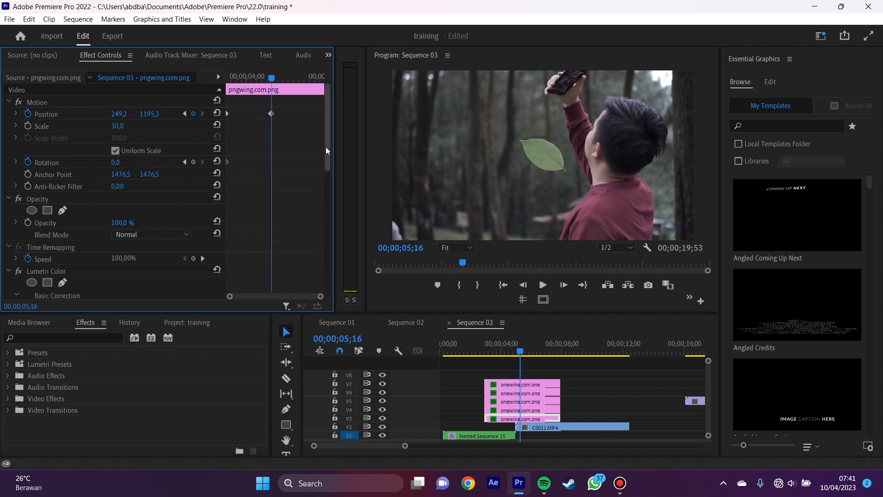
Step: Increase the leaf's rotation at 00;00;04;30 and align the new rotation keyframe with the ending position keyframe
drag(267, 76, 253, 81)
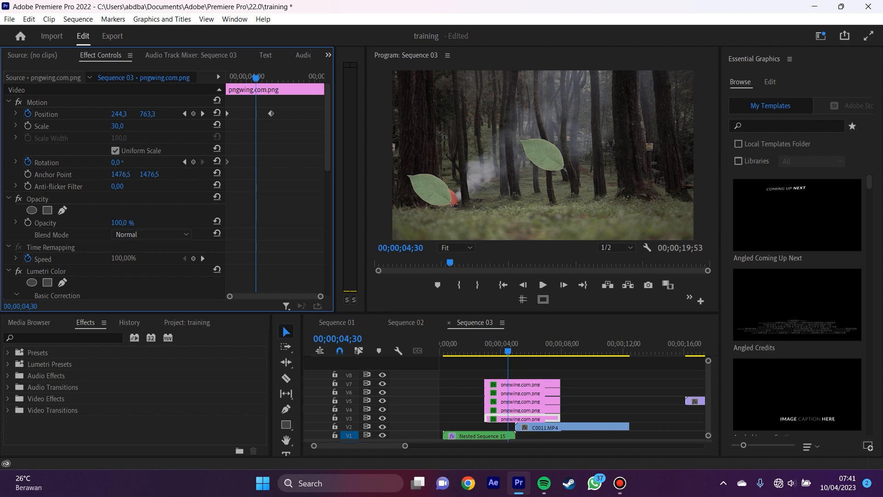
drag(115, 162, 271, 162)
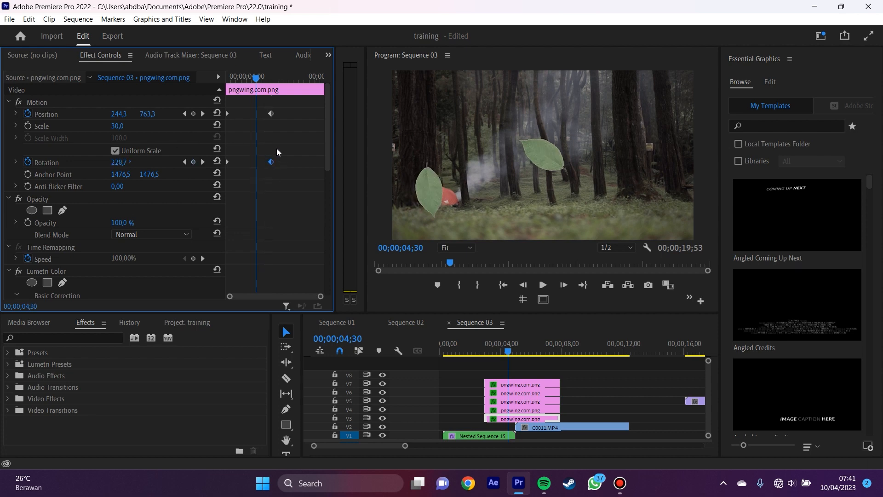
Step: Apply Ease In temporal interpolation to the leaf's ending position keyframe
click(271, 114)
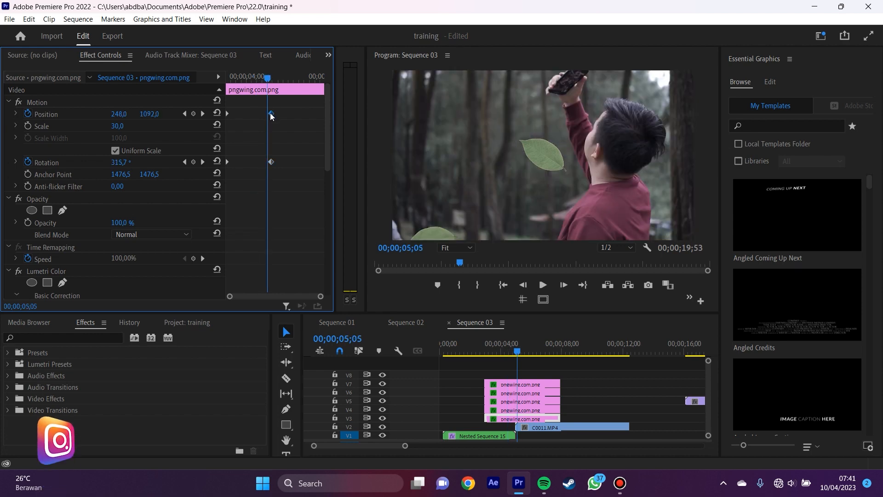
right_click(270, 114)
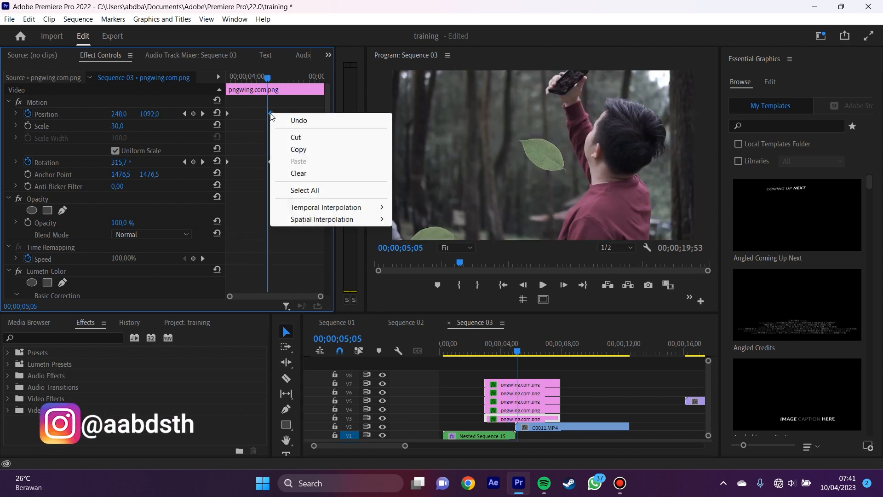
mouse_move(301, 210)
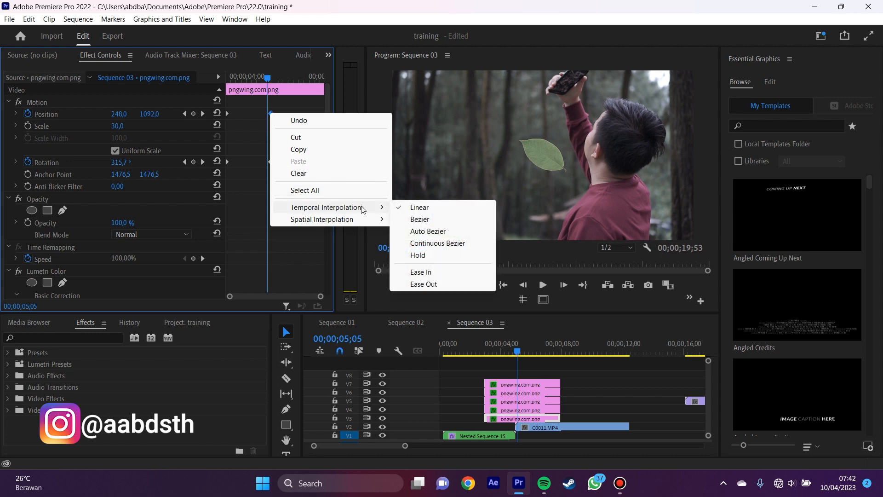
click(421, 272)
Step: Apply Ease Out temporal interpolation to the leaf's starting position keyframe and play back the fall from the clip's start
click(227, 113)
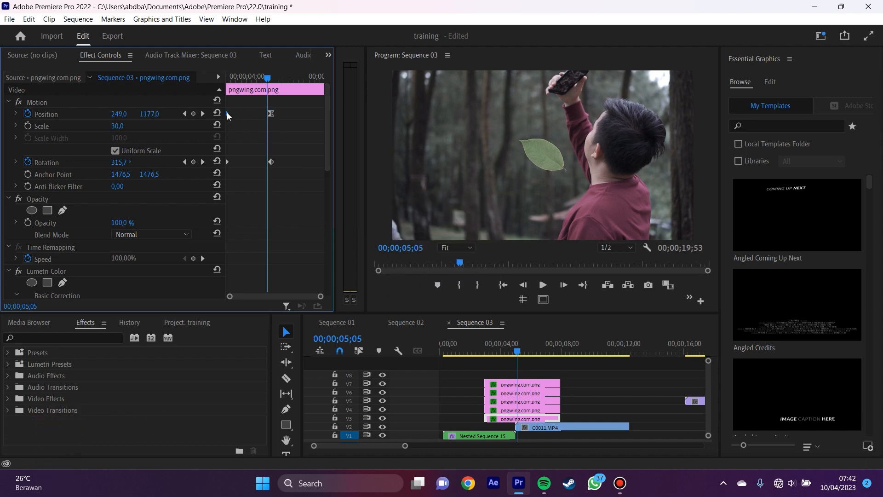
right_click(227, 113)
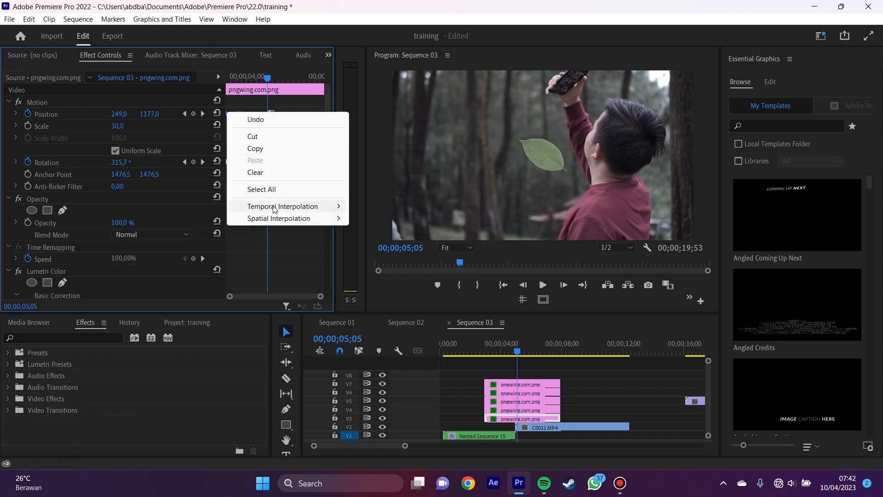
mouse_move(294, 206)
click(381, 283)
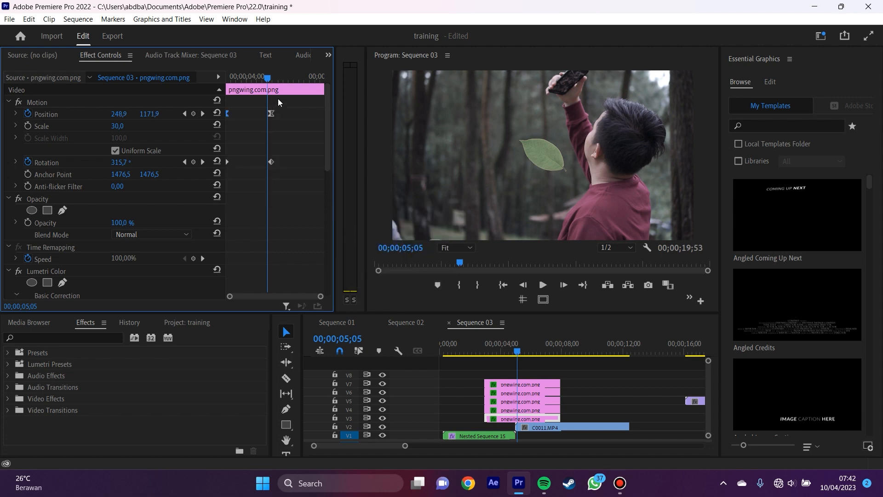
click(266, 81)
drag(266, 82, 197, 94)
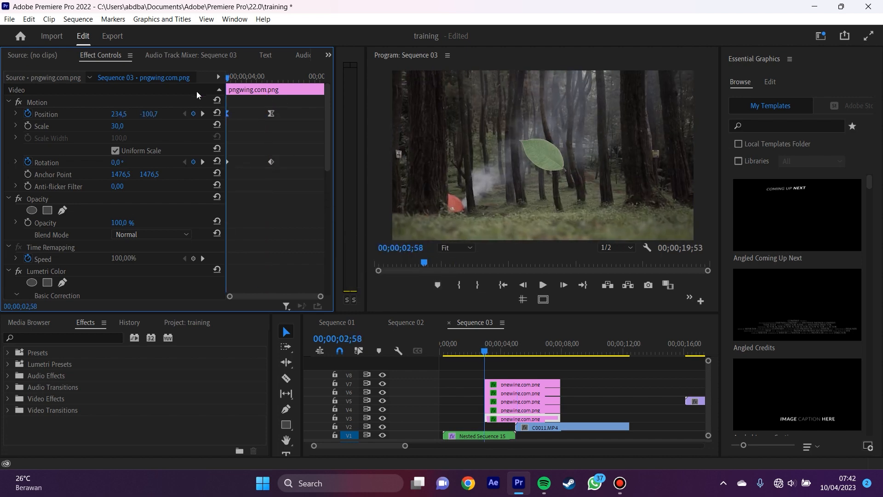
key(space)
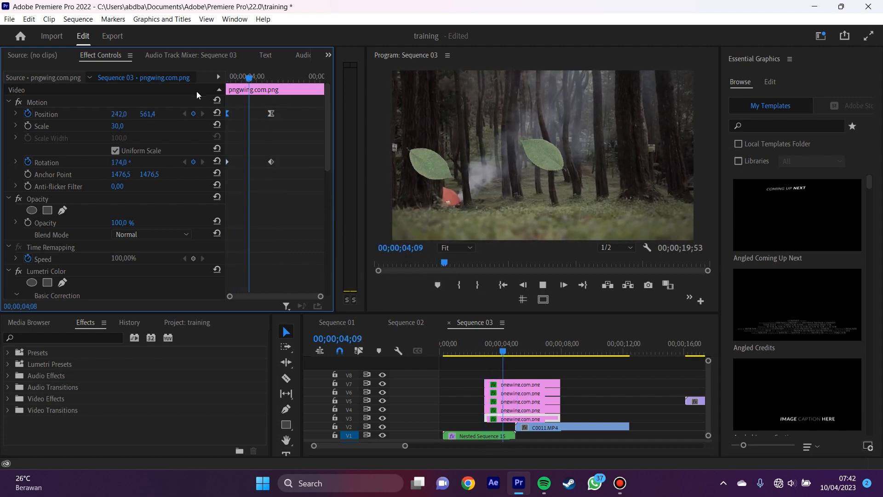
key(space)
Step: Apply Ease In to the leaf's ending rotation keyframe and Ease Out to its starting rotation keyframe
right_click(272, 162)
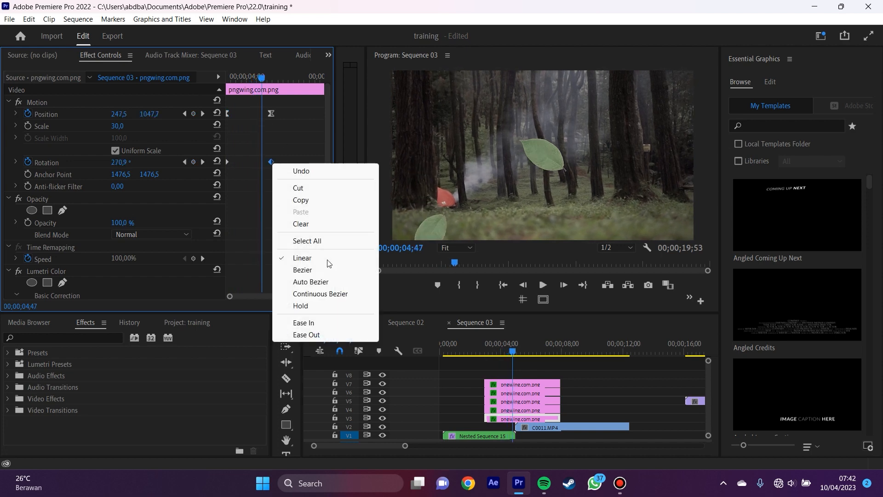
click(326, 323)
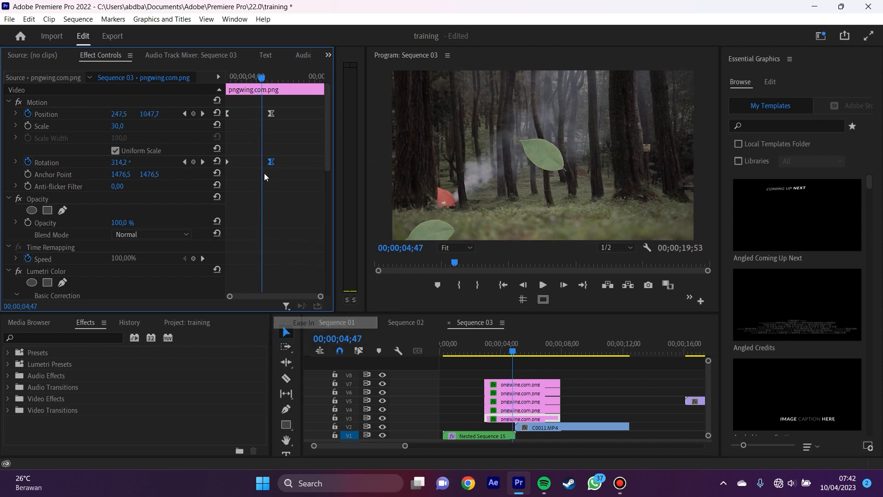
right_click(227, 162)
click(261, 333)
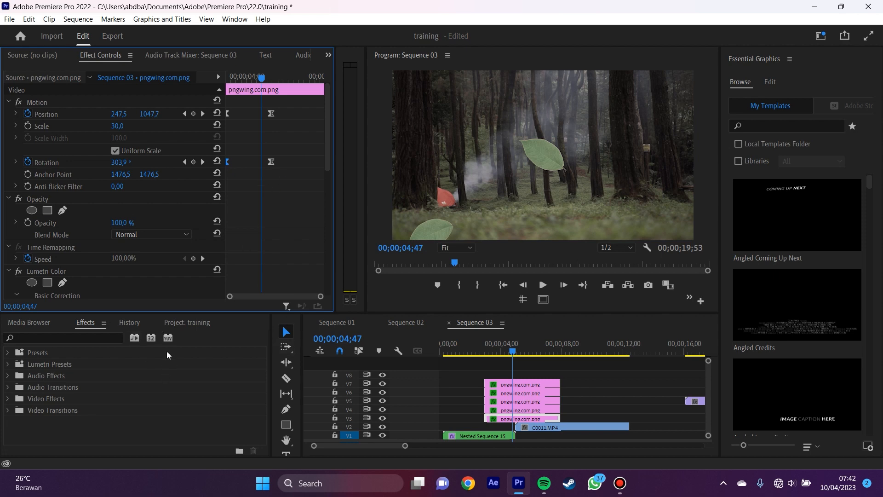
Step: Search the effects for "basic", apply Basic 3D to the V3 leaf clip and bring up the effect's settings
click(94, 338)
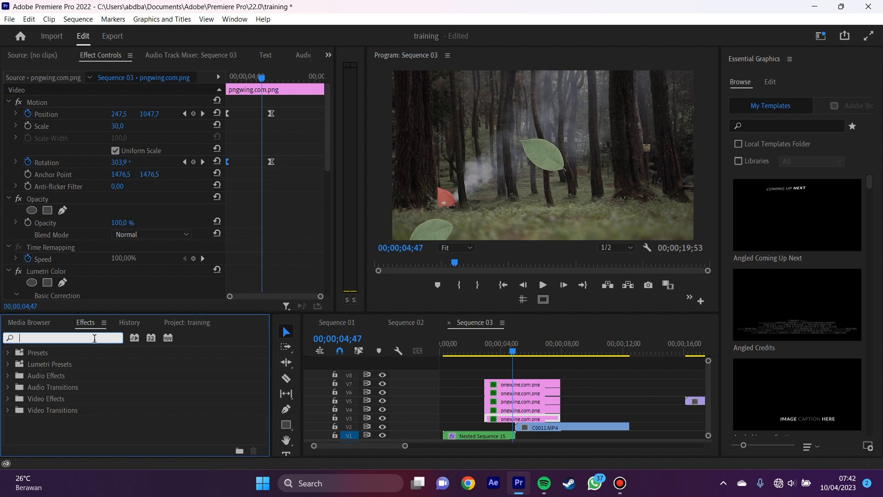
text(basic)
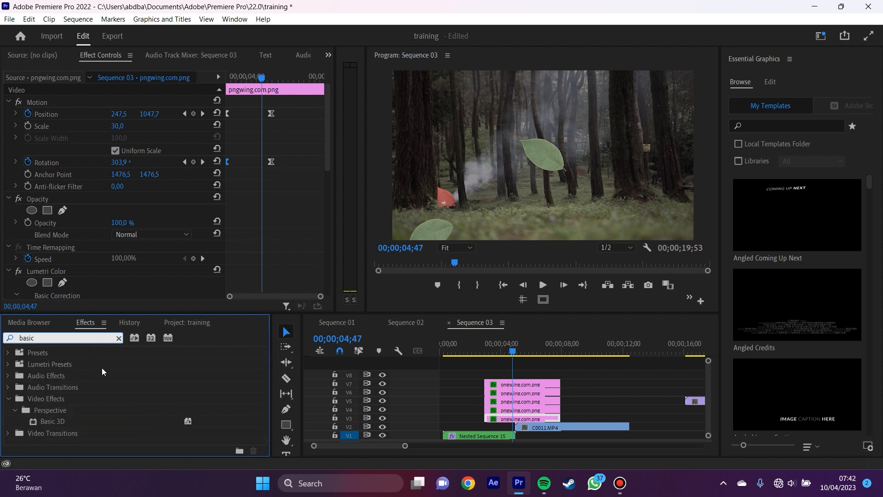
drag(55, 421, 507, 420)
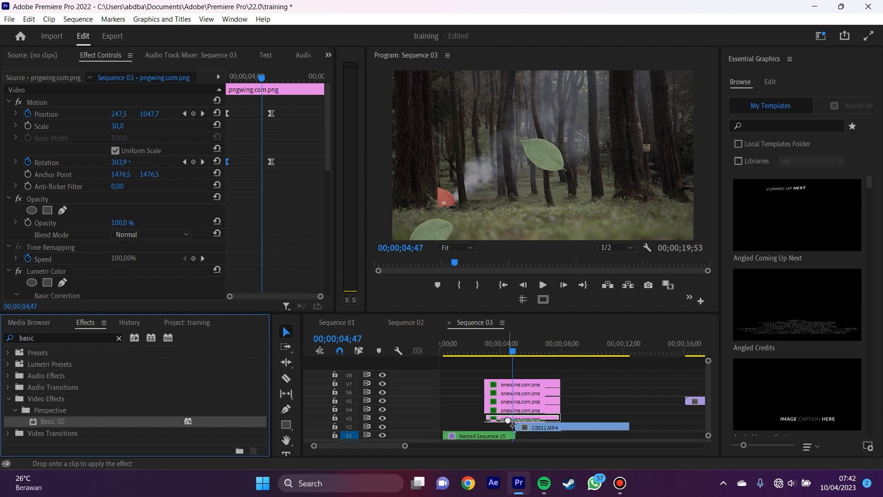
drag(507, 419, 508, 419)
scroll(300, 224, down, 5)
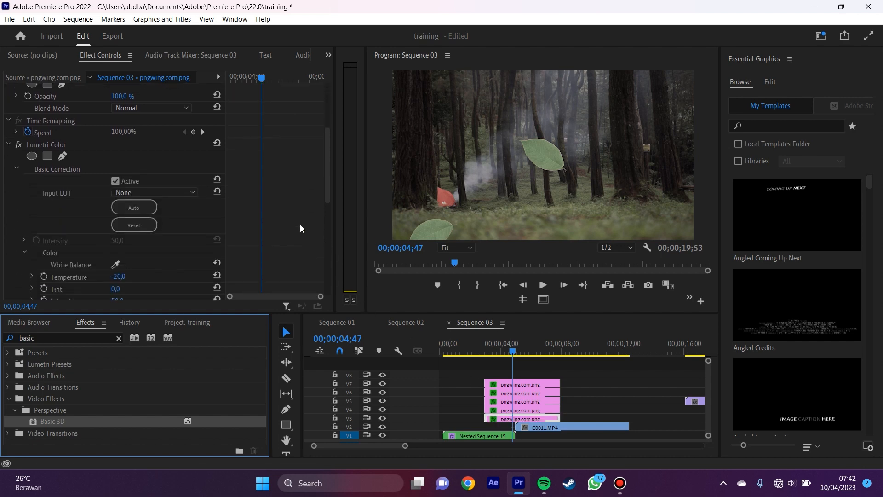
click(518, 419)
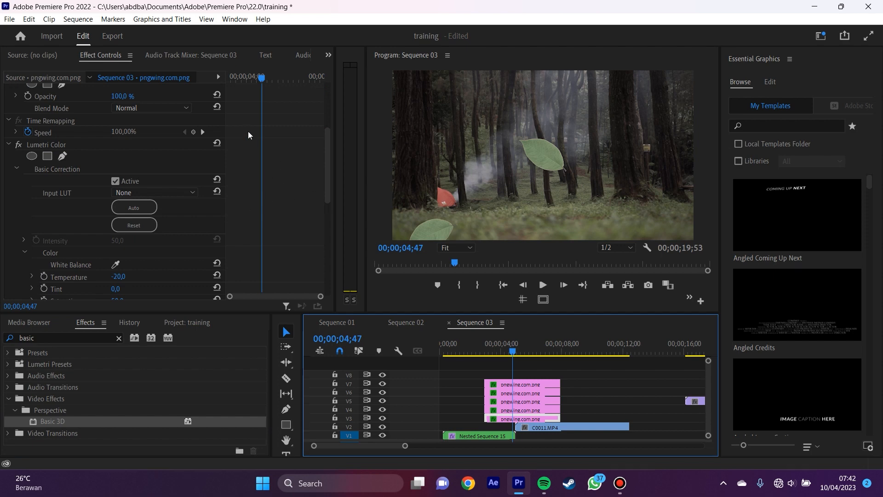
scroll(269, 159, down, 8)
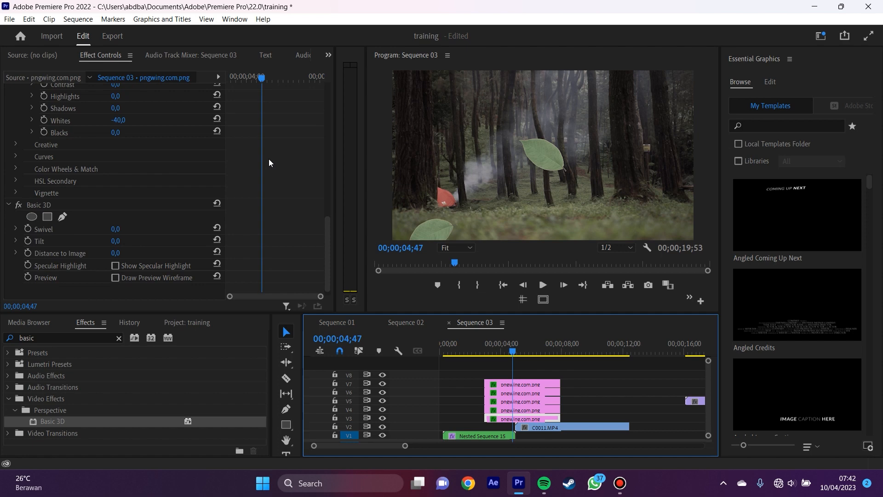
scroll(269, 162, down, 1)
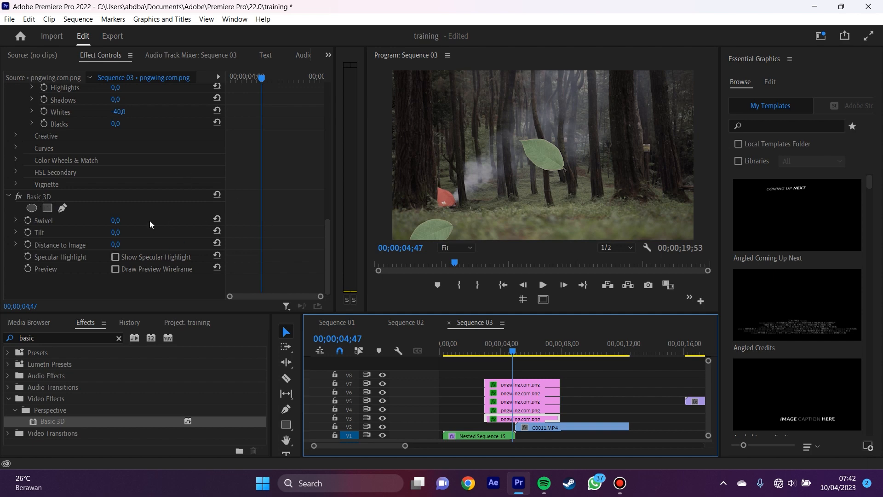
Step: Start keyframing the Basic 3D Swivel and Tilt at the beginning of the V3 leaf clip, at 00;00;03;01
click(45, 198)
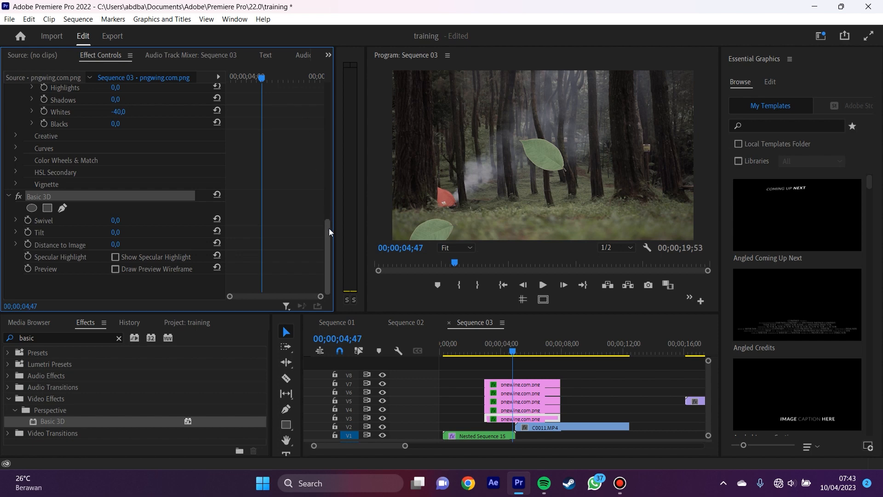
drag(329, 228, 225, 99)
drag(327, 114, 335, 280)
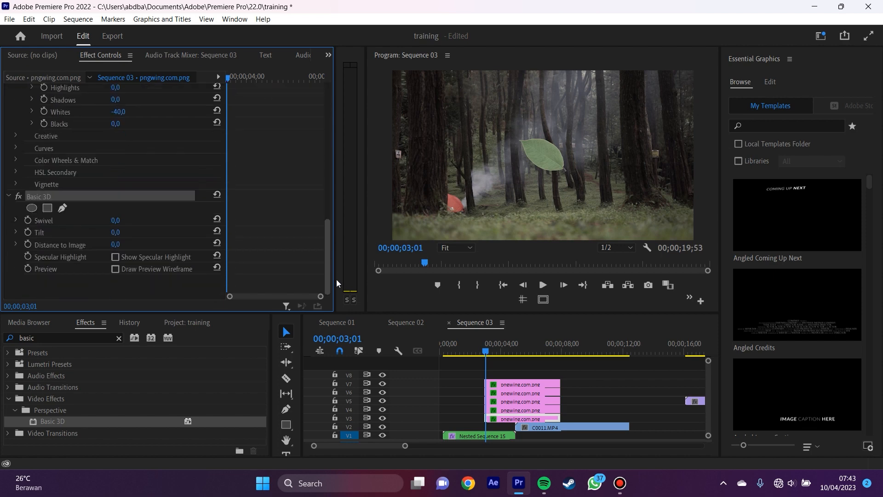
click(28, 218)
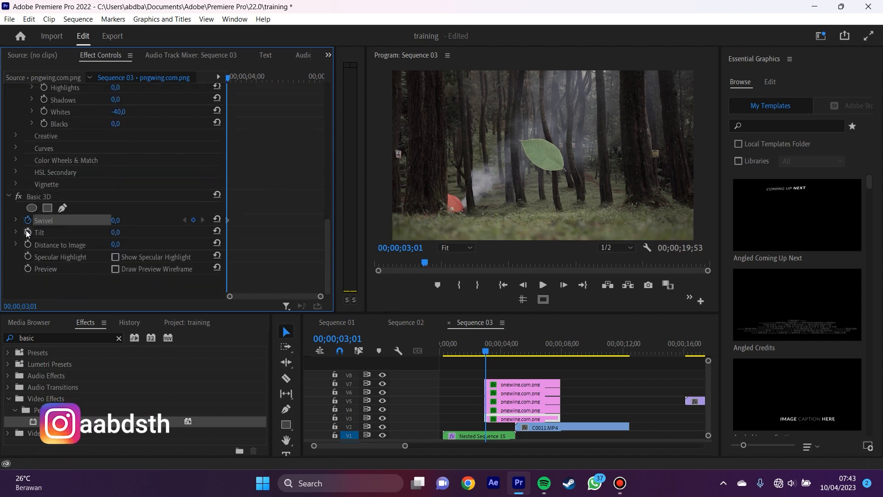
click(27, 232)
Step: Keyframe an ending Swivel of 1x74,0° and Tilt of 262,0°, and align both keyframes with the ending rotation keyframe at 00;00;05;17
drag(230, 78, 260, 83)
mouse_move(128, 223)
mouse_down()
mouse_move(307, 223)
mouse_move(114, 258)
mouse_move(144, 233)
mouse_move(234, 233)
mouse_move(124, 233)
mouse_up()
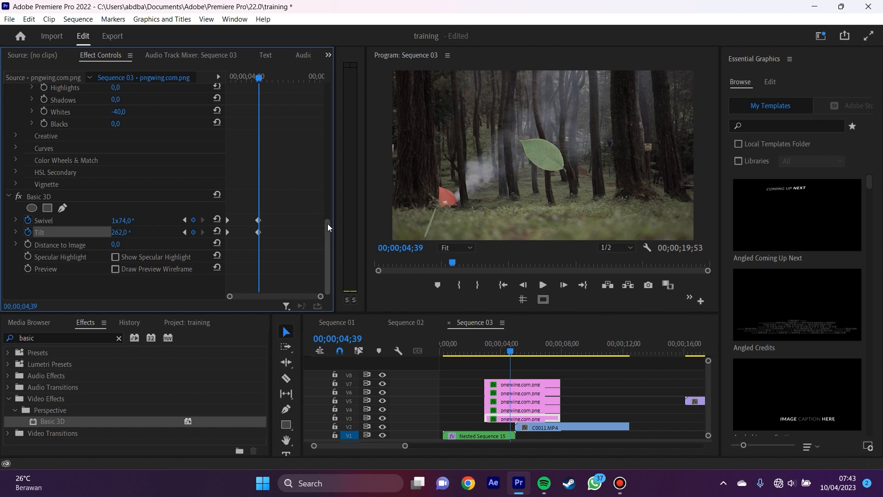
drag(328, 224, 338, 84)
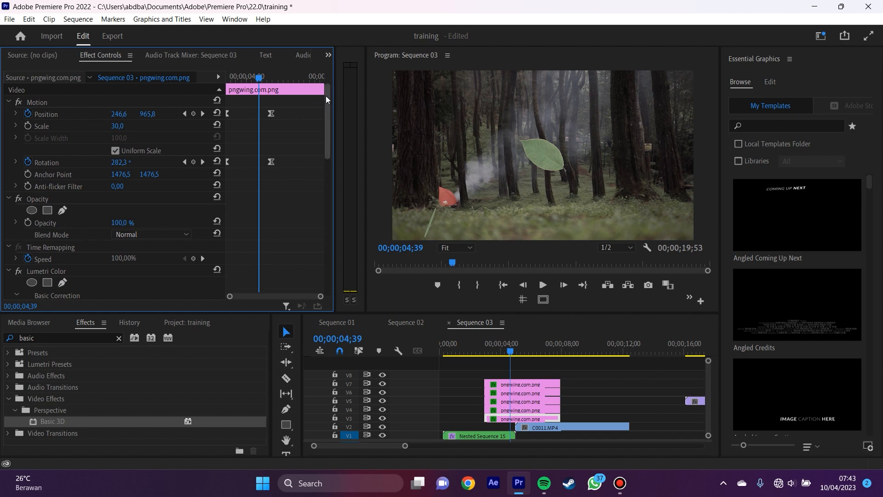
scroll(326, 106, down, 3)
drag(260, 79, 272, 78)
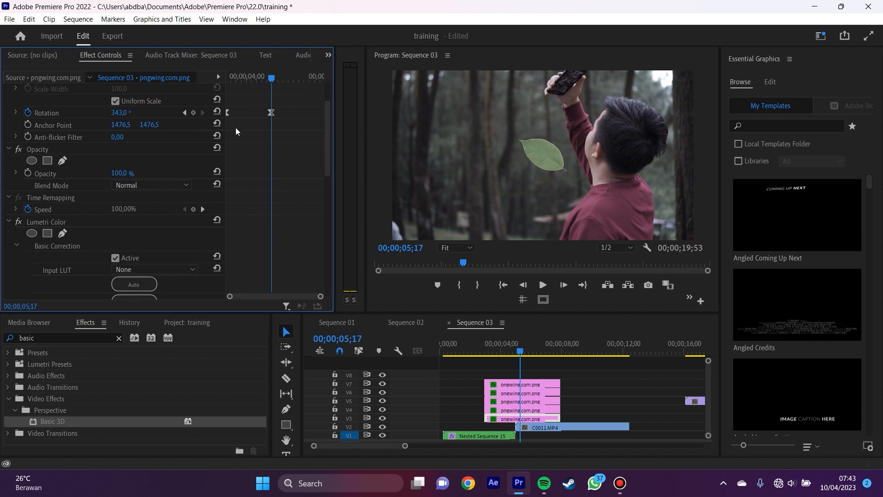
drag(324, 108, 339, 236)
Step: Apply Ease In to the ending Swivel and Tilt keyframes and Ease Out to their starting keyframes
drag(298, 211, 271, 230)
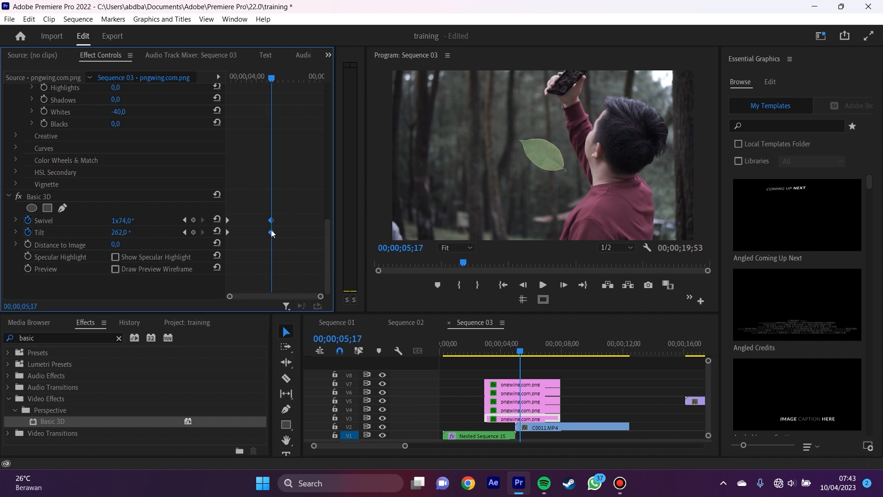
right_click(272, 231)
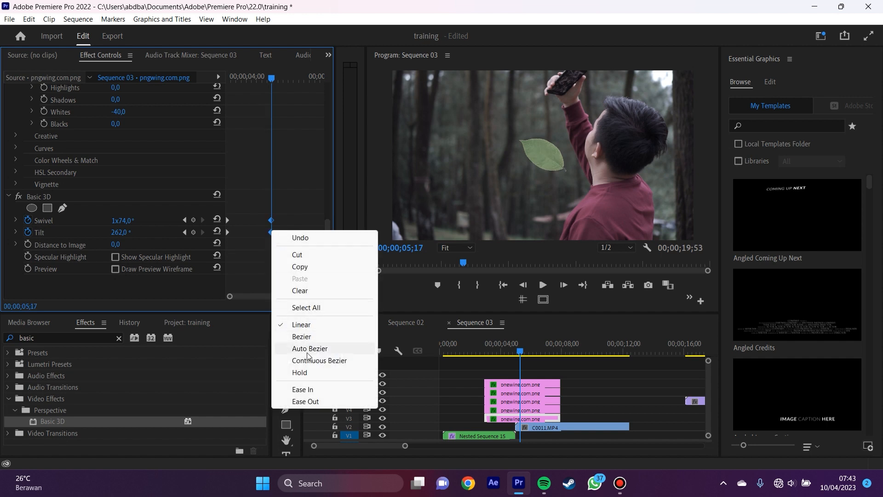
click(302, 389)
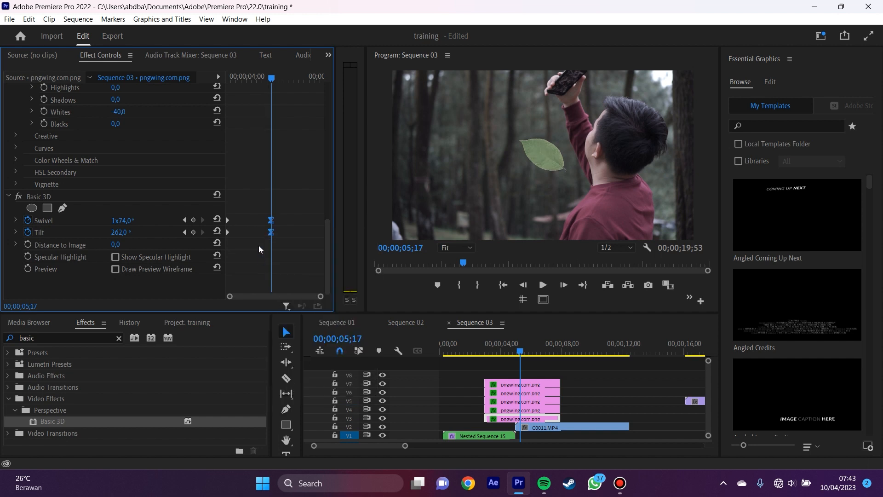
click(231, 243)
right_click(226, 230)
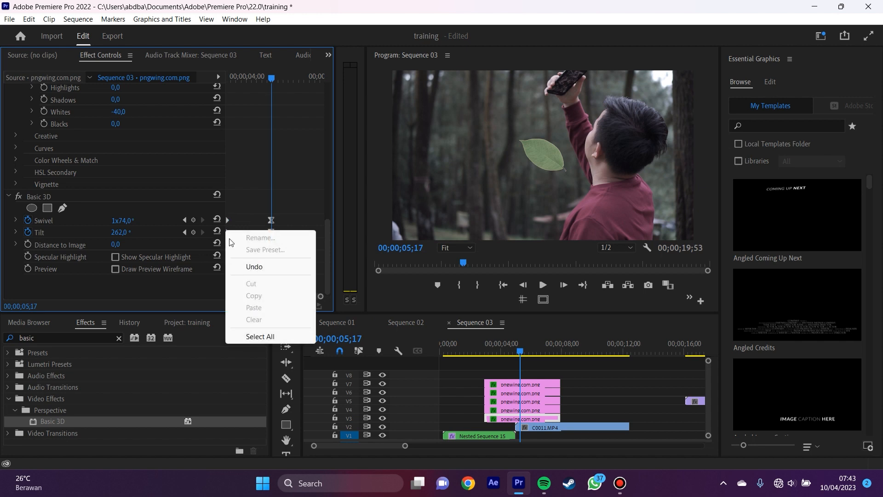
click(235, 211)
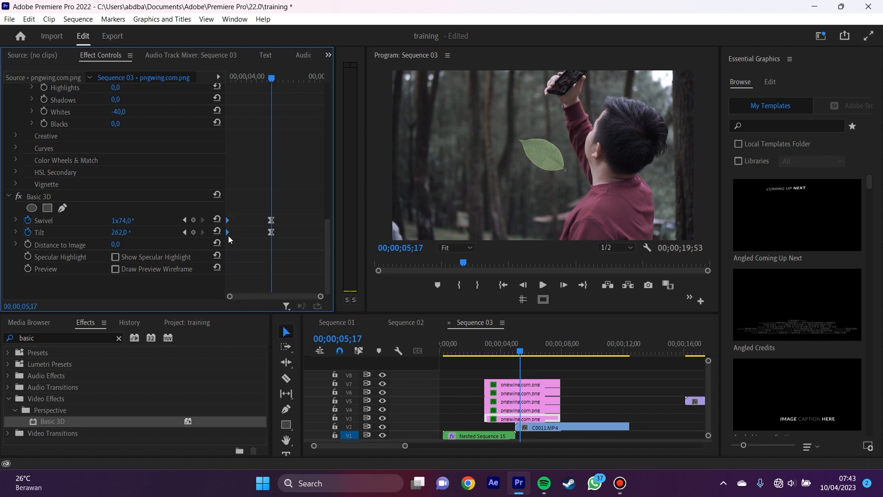
right_click(227, 232)
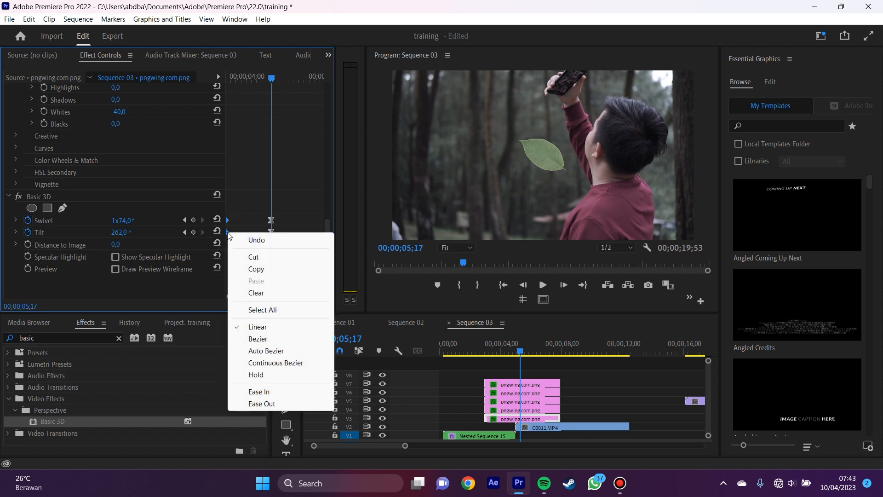
click(265, 404)
Step: Play back the leaf's 3D spin from the clip's start
drag(268, 76, 181, 87)
key(space)
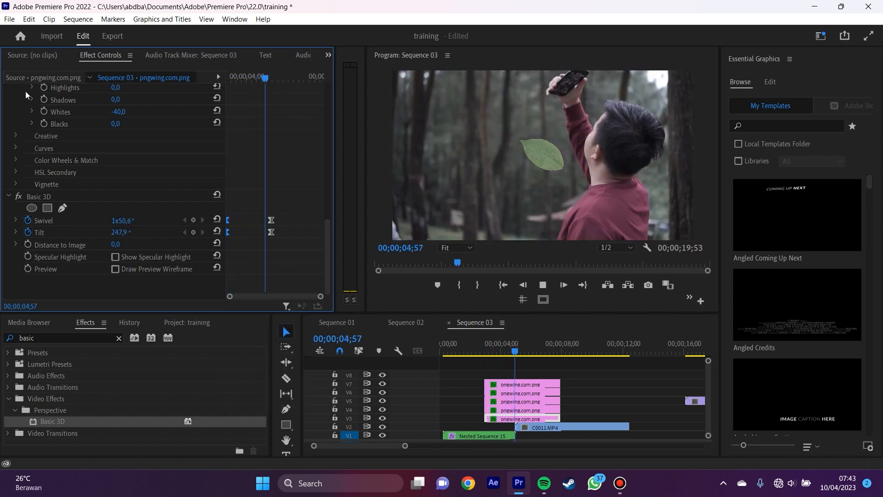
key(space)
Step: Search the effects for "blur" and apply Gaussian Blur to the V3 leaf clip
click(69, 337)
text(blur)
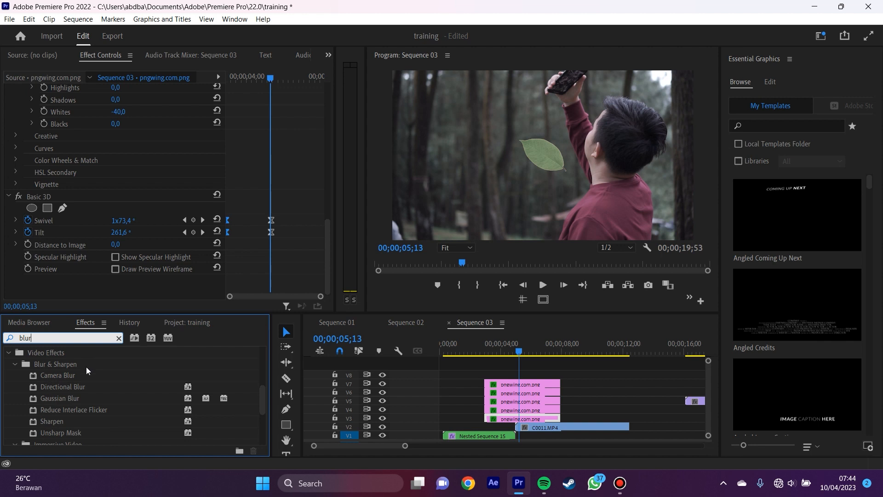
drag(43, 399, 513, 419)
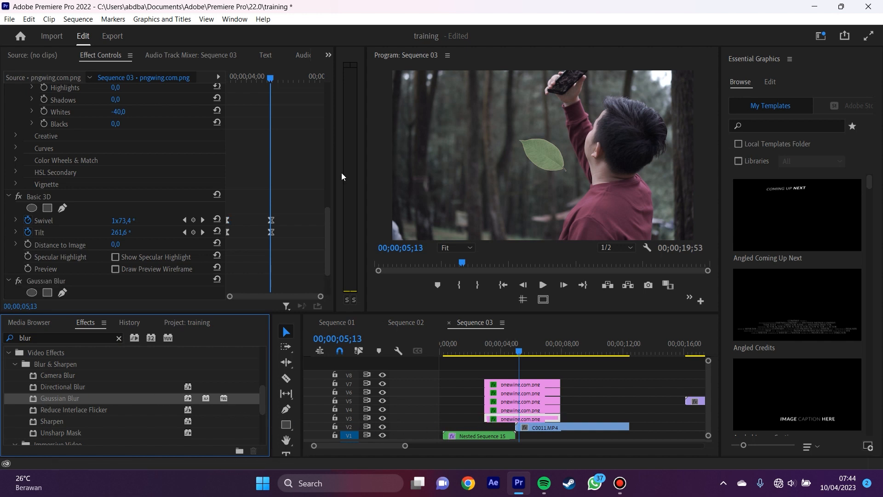
scroll(284, 176, down, 3)
scroll(319, 247, up, 3)
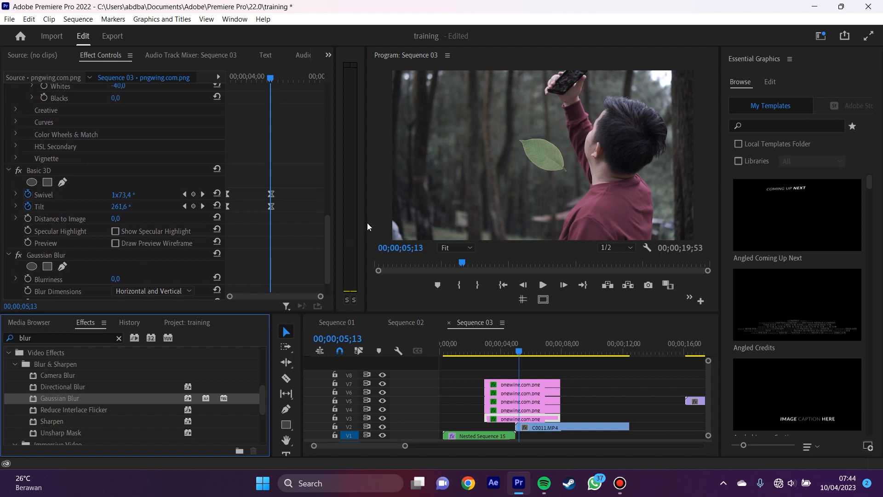
Step: At a frame where the falling leaf shows, set the Gaussian Blur's Blurriness to 50 and turn off Repeat Edge Pixels
drag(272, 105, 253, 92)
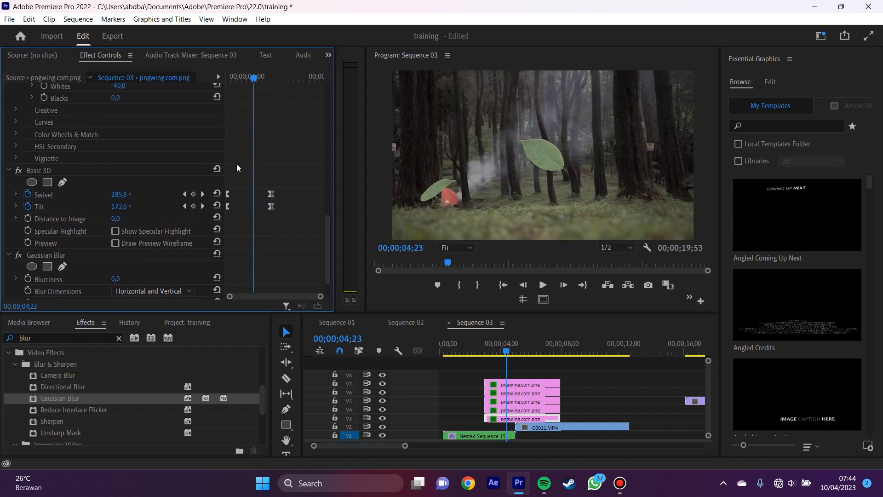
scroll(237, 170, down, 3)
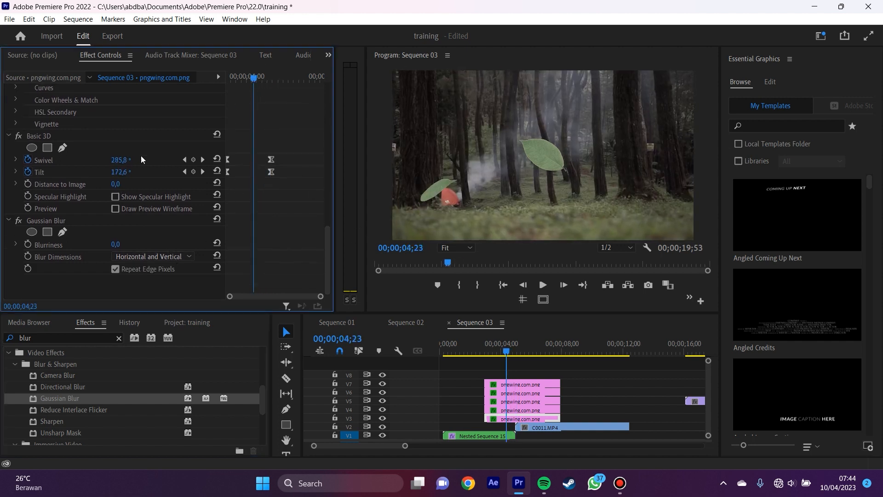
click(119, 243)
text(50)
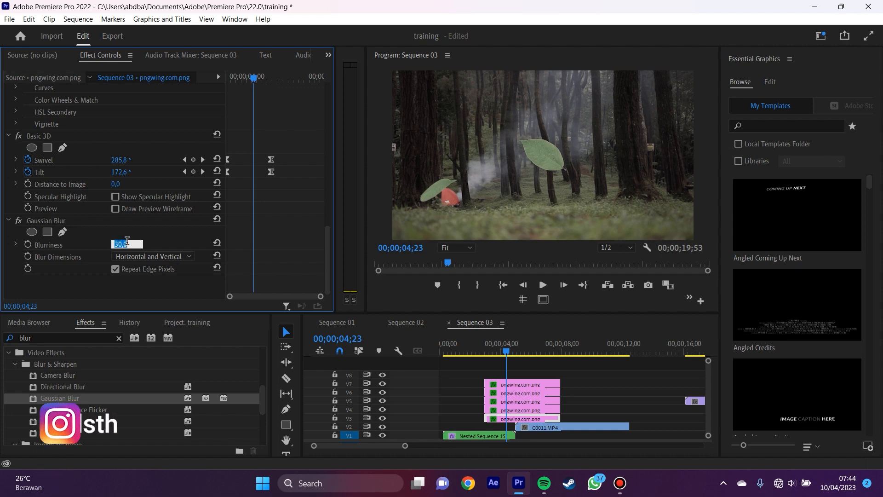
key(Return)
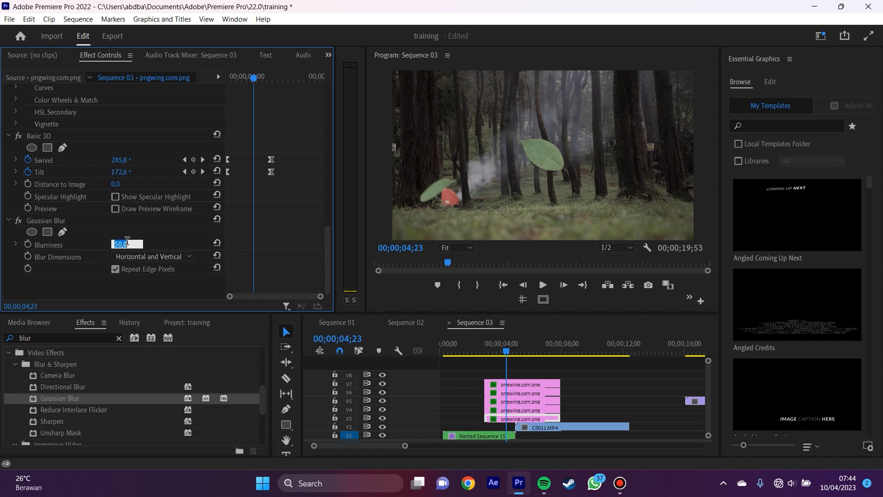
click(156, 242)
Step: Play back the blurred leaf's fall from near the clip's start, stopping at 00;00;04;27
drag(490, 348, 489, 352)
key(space)
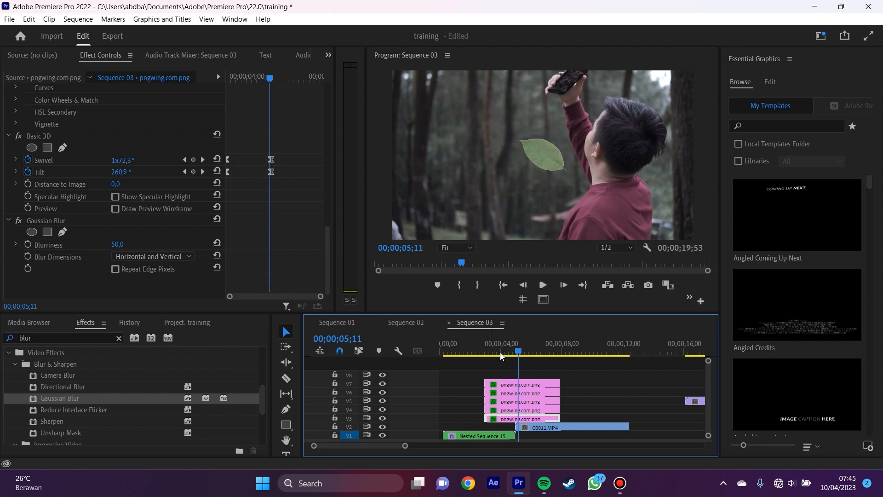
click(488, 352)
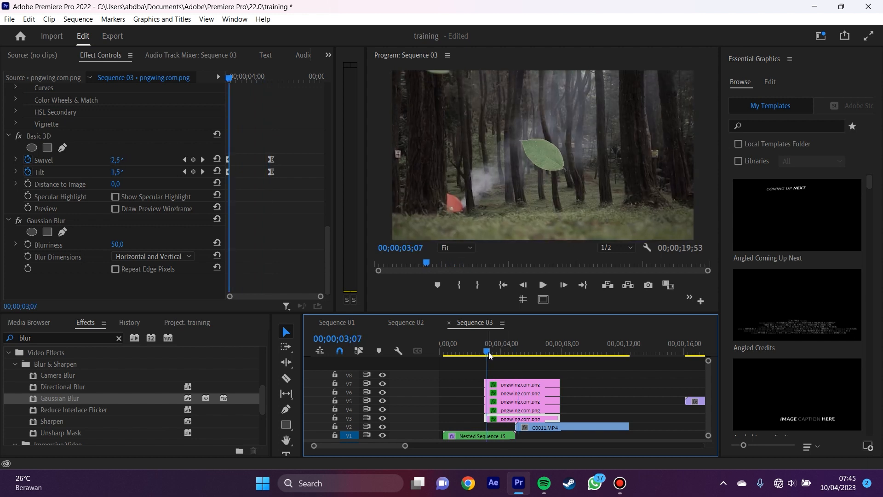
key(d)
key(space)
key(space)
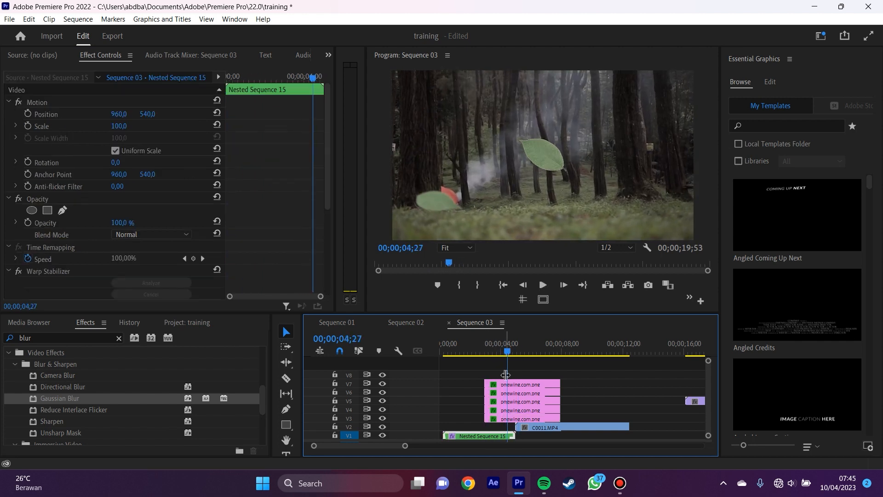
Step: Scale the V4 leaf clip to 10 and start its position and rotation keyframes at 00;00;04;27
click(521, 411)
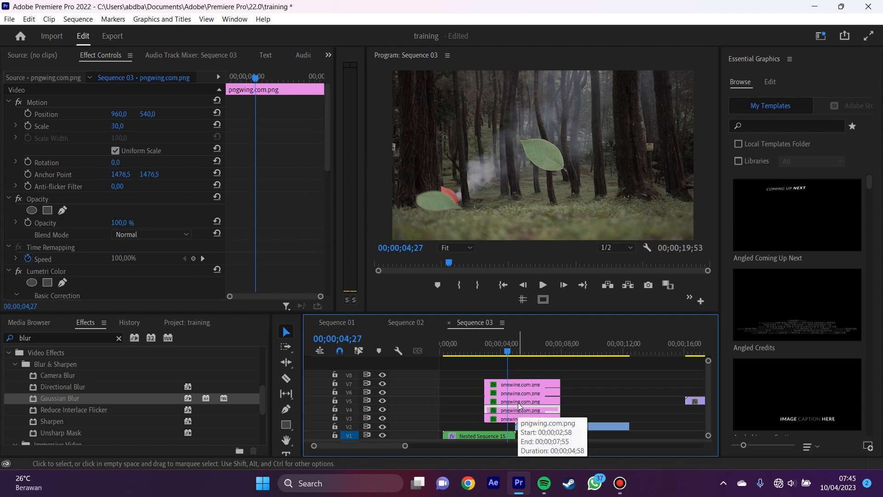
click(118, 127)
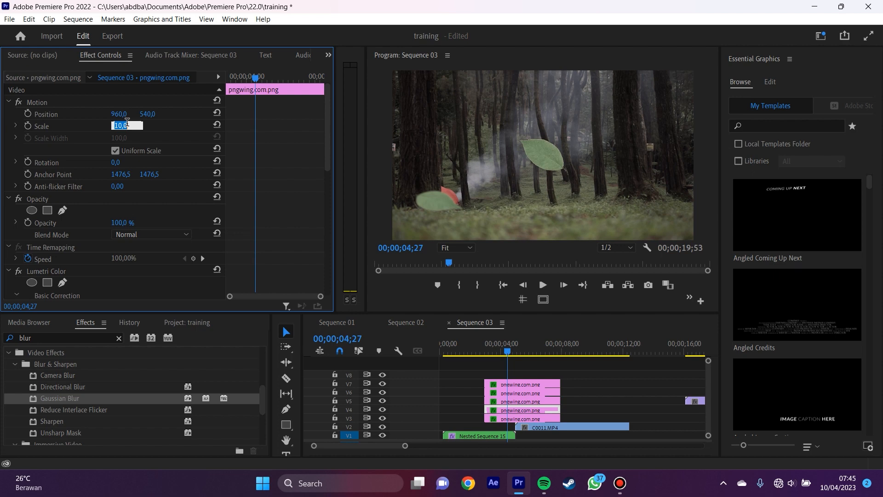
click(87, 92)
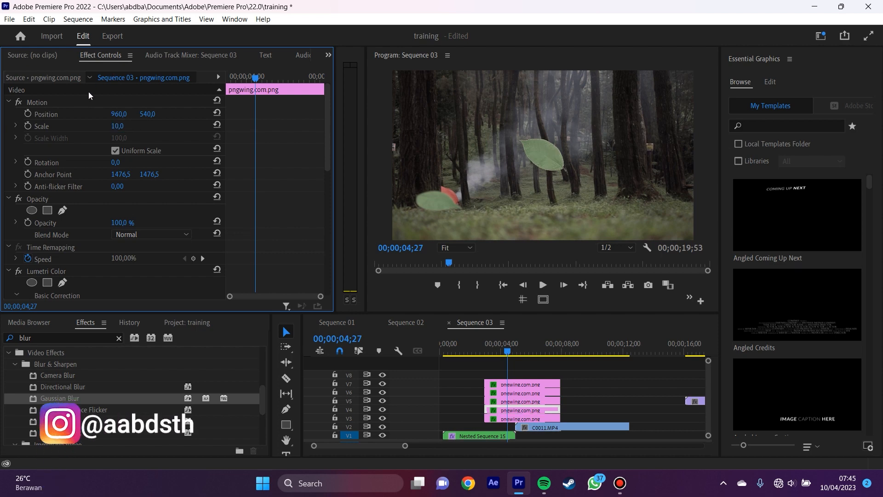
click(28, 113)
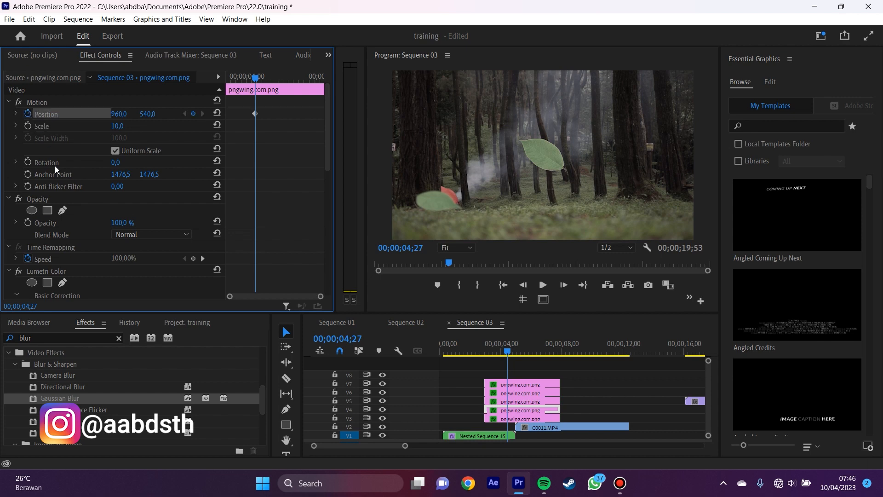
click(28, 162)
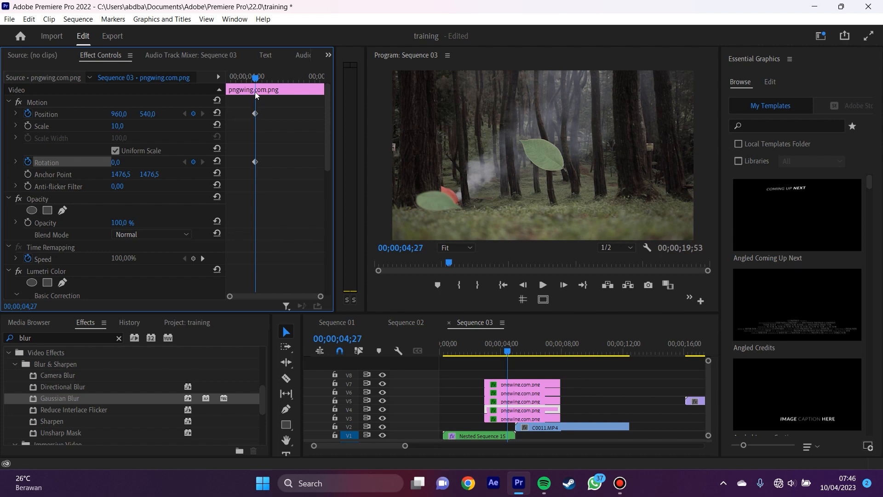
Step: At 00;00;05;37, place the V4 leaf near the frame's upper right at about 1590, 18, and delete its first position keyframe
drag(255, 77, 281, 84)
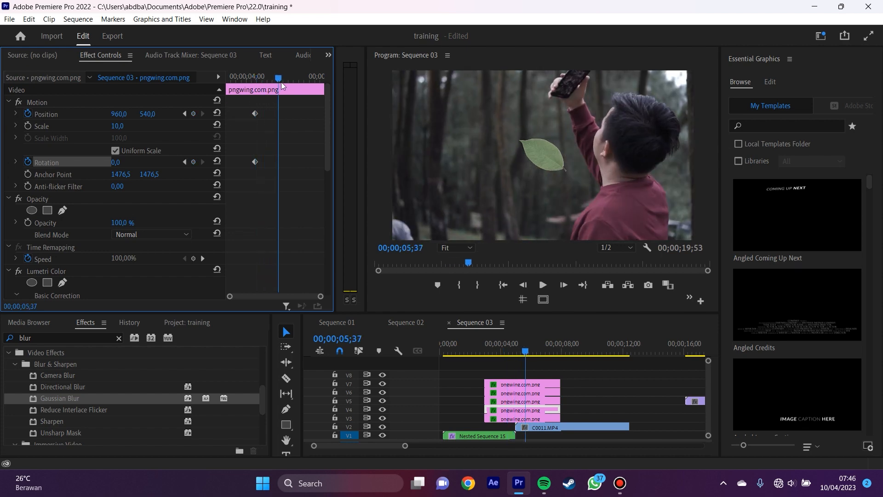
click(69, 101)
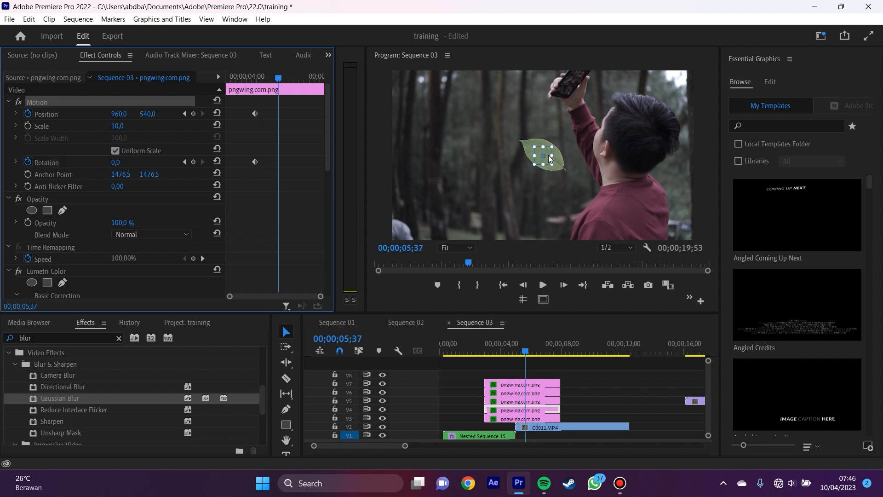
drag(549, 156, 646, 78)
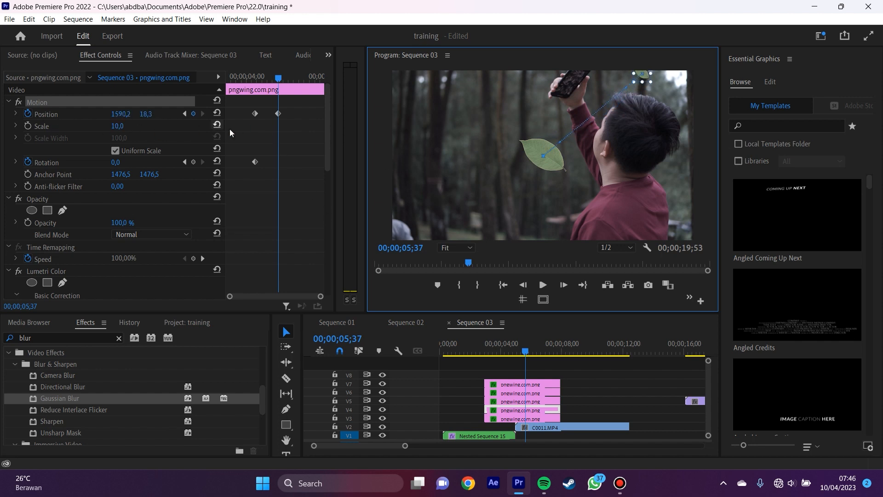
click(253, 114)
key(Delete)
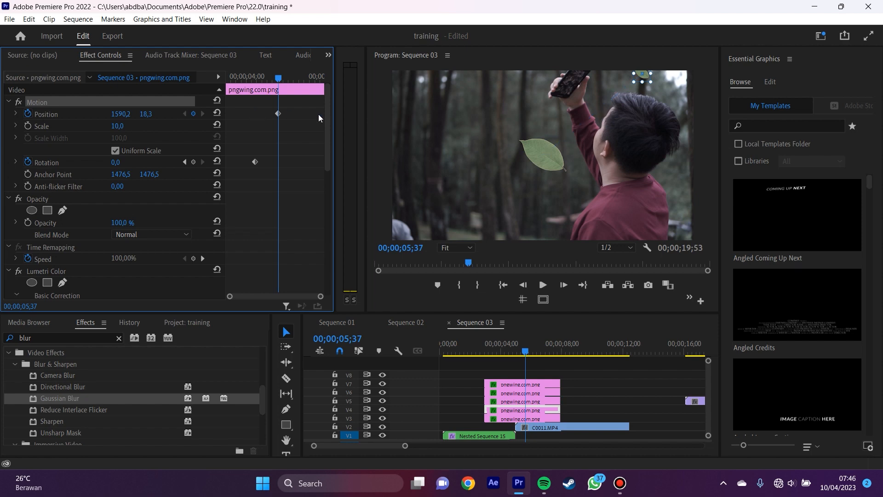
Step: Raise the V4 leaf above the frame to about 1634, -37, and shift its position keyframe to the rotation keyframe's time
drag(277, 113, 256, 114)
drag(647, 79, 654, 70)
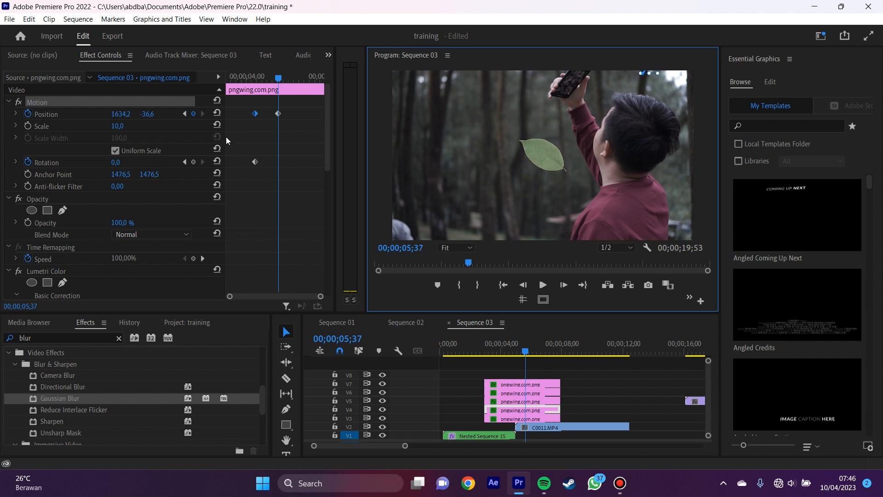
click(278, 114)
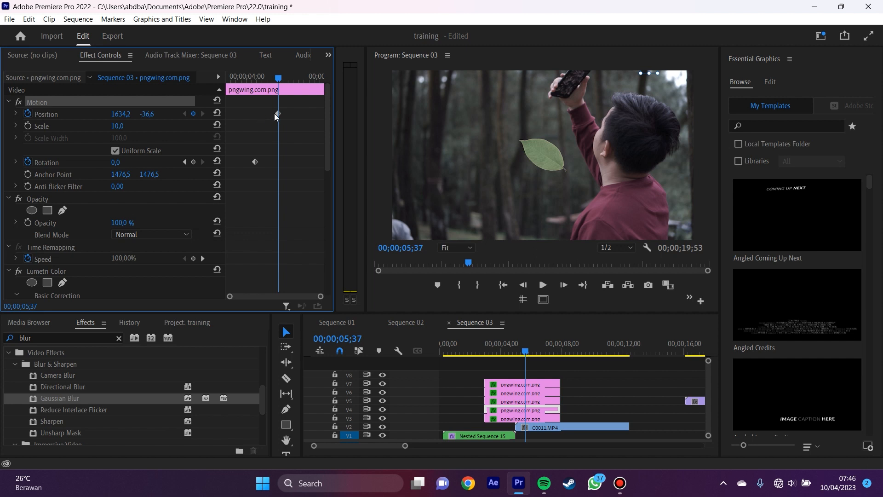
drag(274, 114, 255, 116)
click(104, 89)
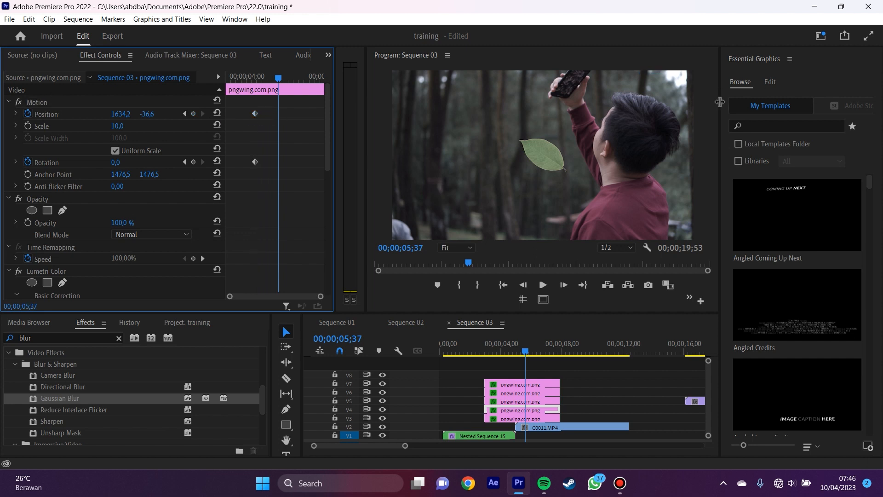
Step: At 00;00;05;37, lower the V4 leaf to a vertical position of 1169,4, set its rotation to 1x91,0°, and preview the fall
drag(149, 114, 779, 114)
drag(682, 113, 702, 114)
drag(118, 165, 300, 165)
drag(275, 86, 245, 102)
key(space)
key(space)
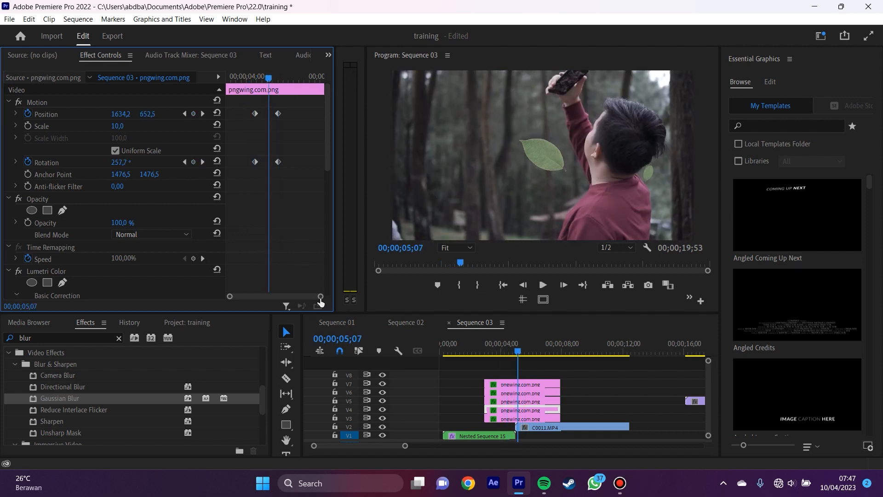
Step: Shift the V4 leaf's ending position and rotation keyframes to near the end of the clip
mouse_move(320, 297)
mouse_down()
mouse_move(312, 301)
mouse_move(334, 293)
mouse_up()
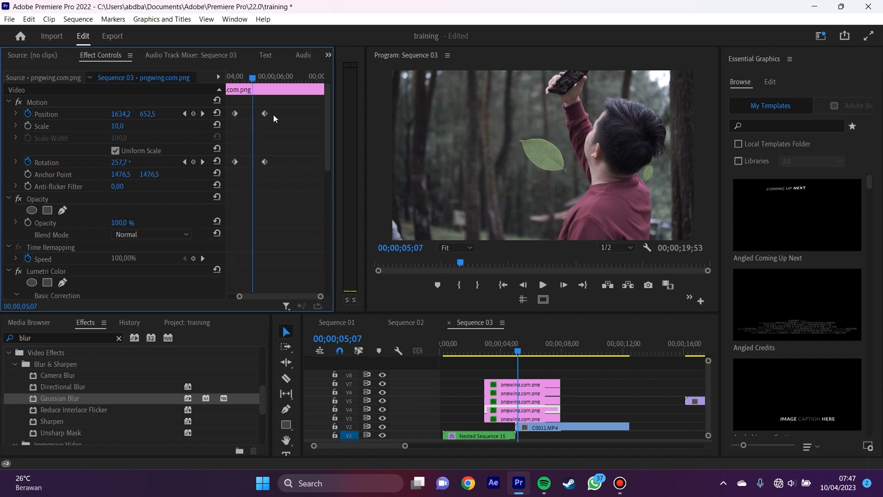
drag(266, 162, 323, 165)
Step: Sway the V4 leaf sideways with horizontal position keyframes at 00;00;04;54 and 00;00;05;24
drag(261, 79, 247, 94)
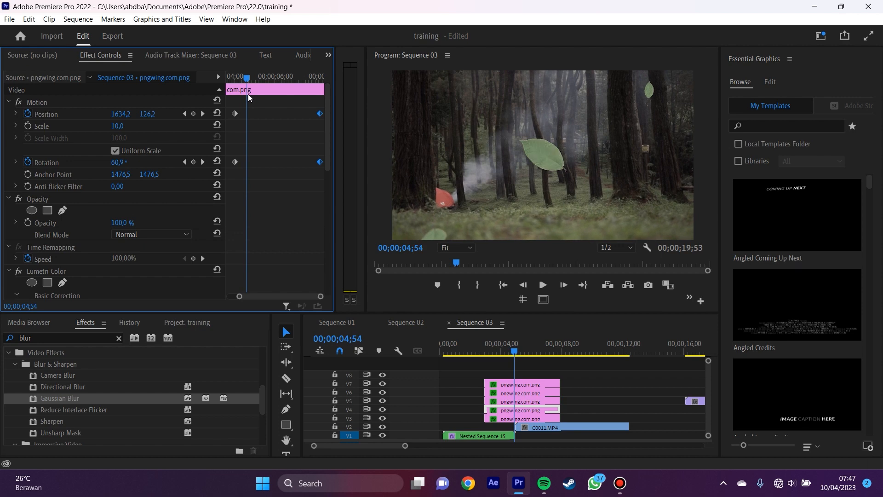
mouse_move(122, 114)
mouse_down()
mouse_move(88, 114)
mouse_move(128, 105)
mouse_up()
drag(248, 79, 262, 87)
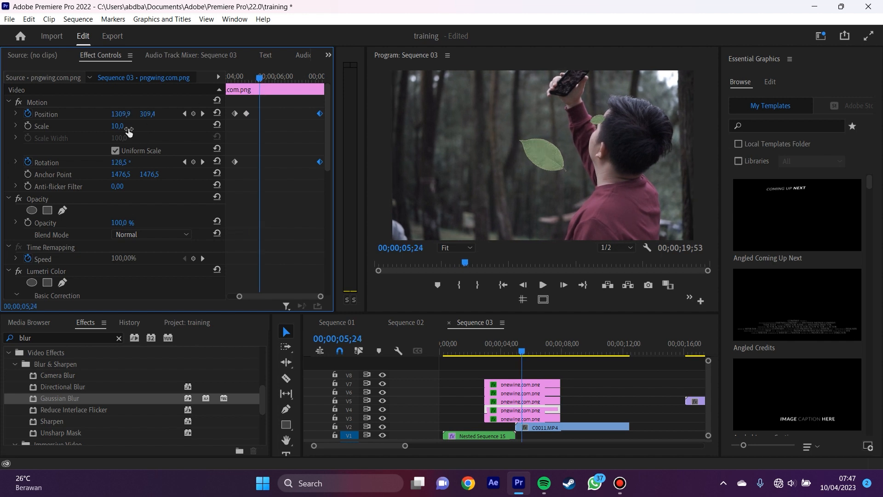
drag(122, 119, 163, 104)
Step: Add further sideways position keyframes to the V4 leaf from 00;00;05;49 onward and play back its swaying fall
drag(263, 81, 219, 85)
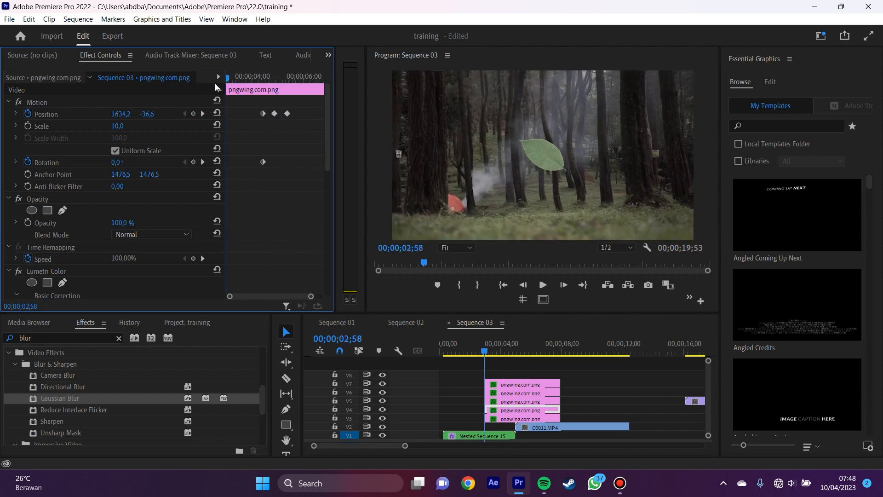
key(space)
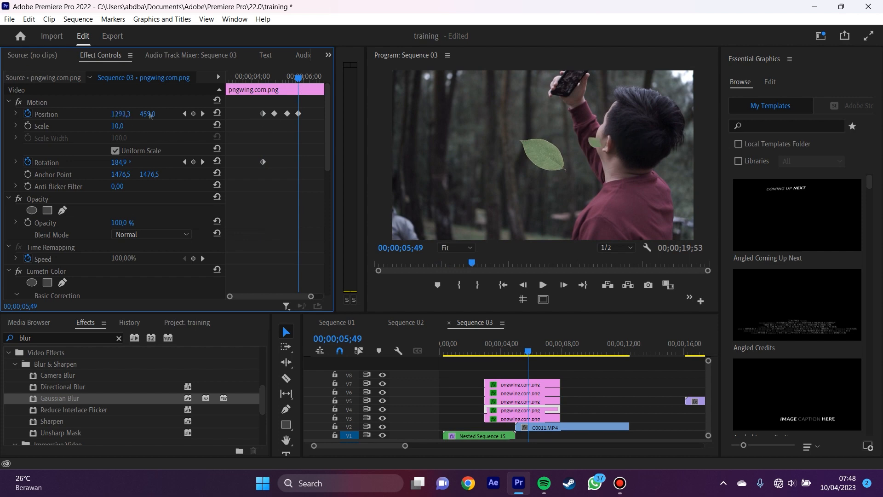
key(space)
key(space)
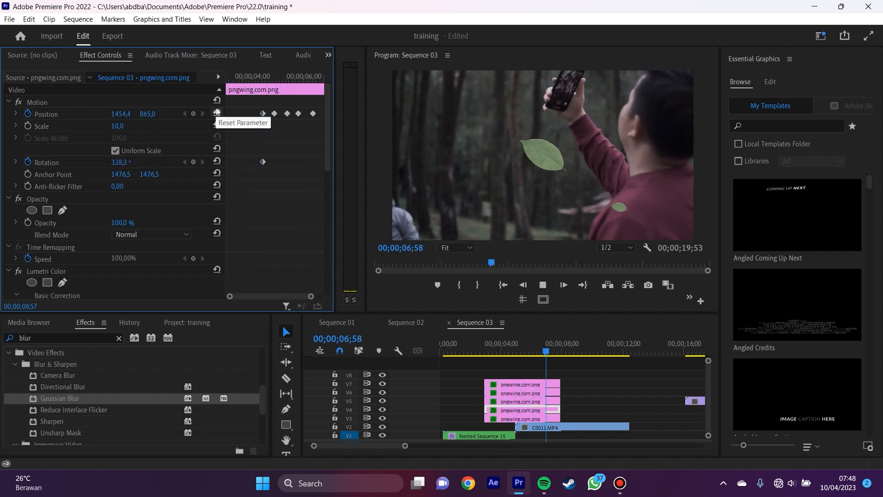
key(space)
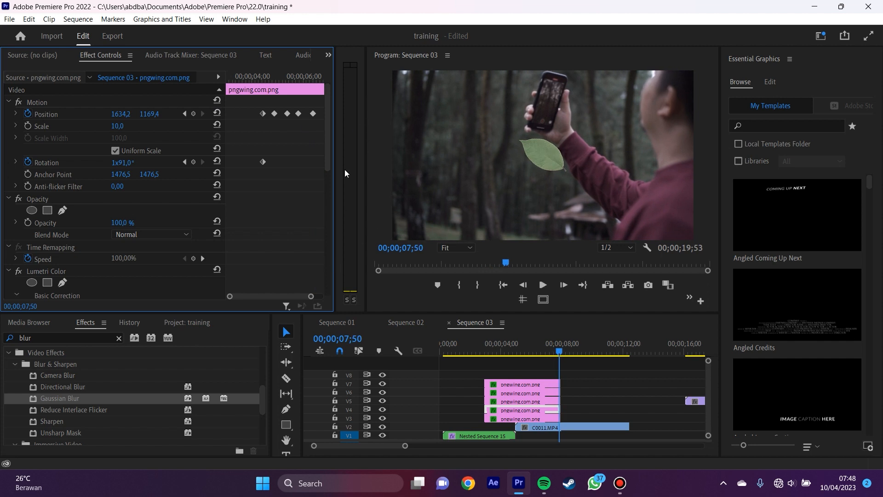
Step: Copy the Gaussian Blur effect with blurriness 50 from the V3 leaf clip and paste it onto the V4 leaf clip
scroll(325, 141, down, 3)
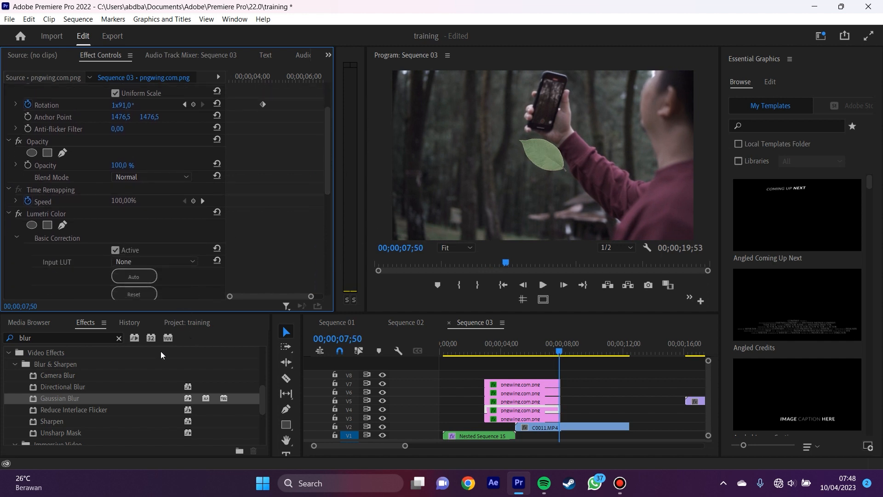
click(59, 398)
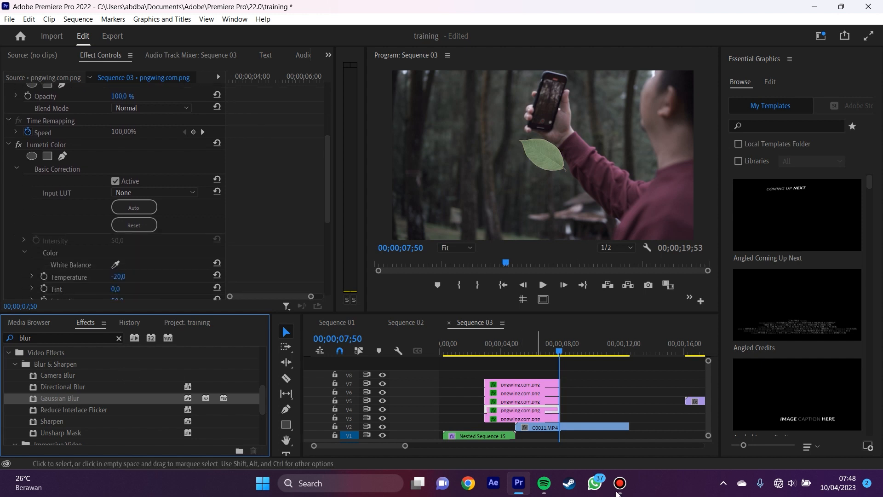
click(526, 418)
scroll(239, 159, down, 4)
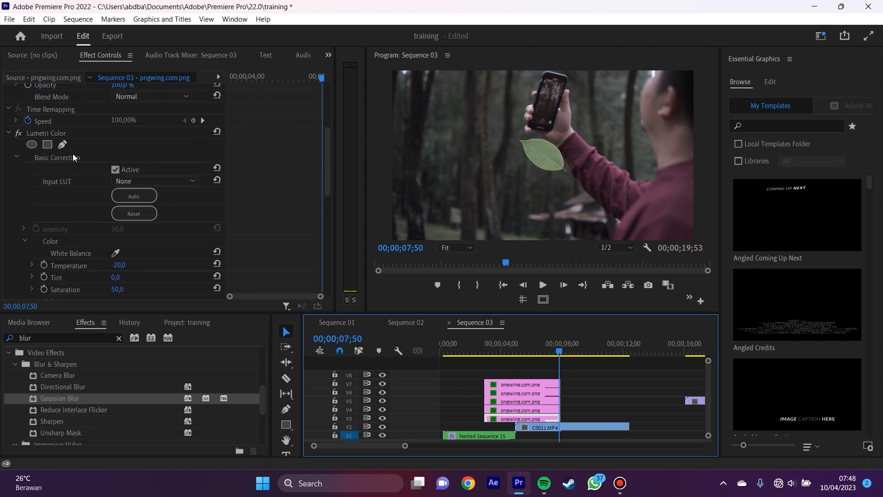
scroll(260, 186, down, 12)
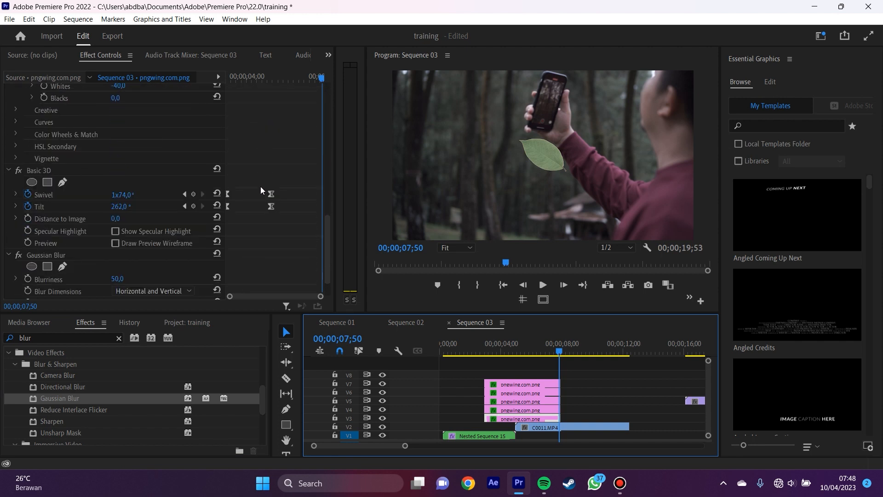
scroll(250, 225, down, 2)
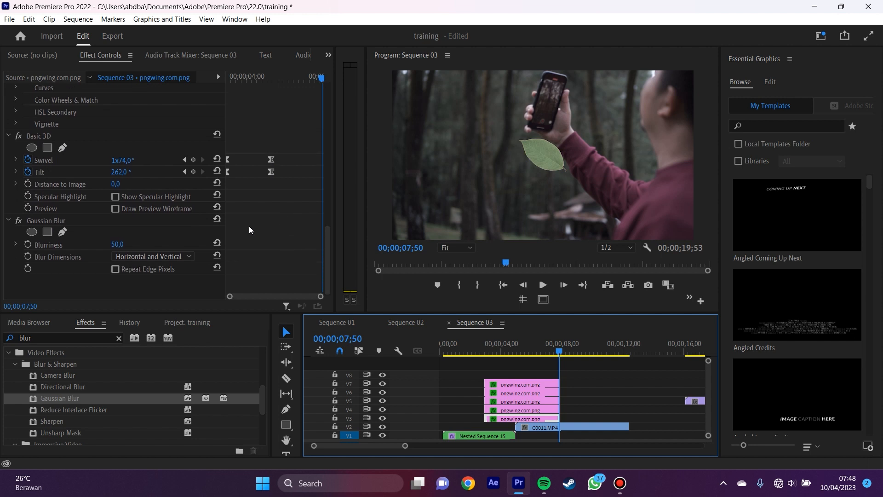
right_click(61, 222)
click(86, 286)
click(537, 409)
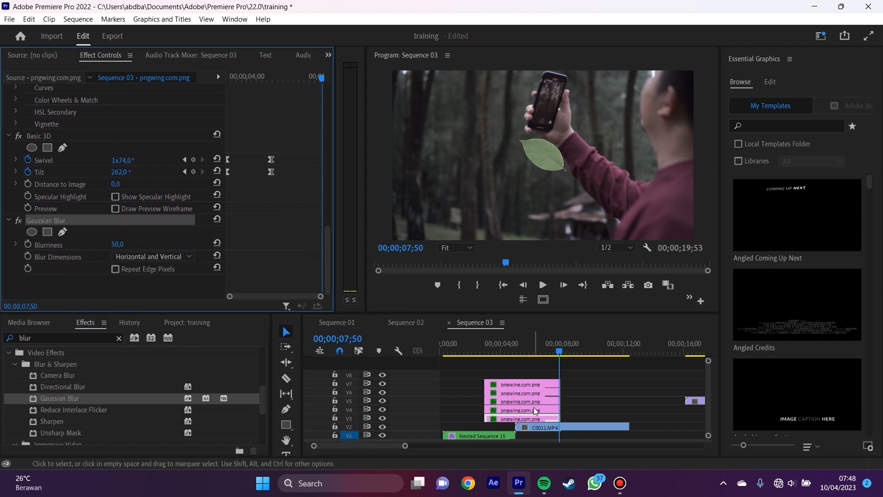
Step: Find the Basic 3D effect by searching for "basic" and apply it to the V4 leaf clip, viewed at 00;00;05;34
click(526, 343)
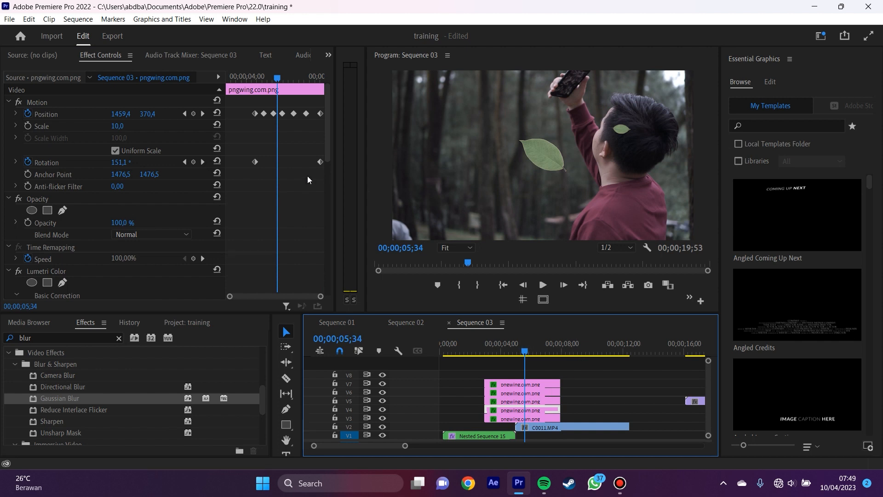
scroll(303, 222, down, 5)
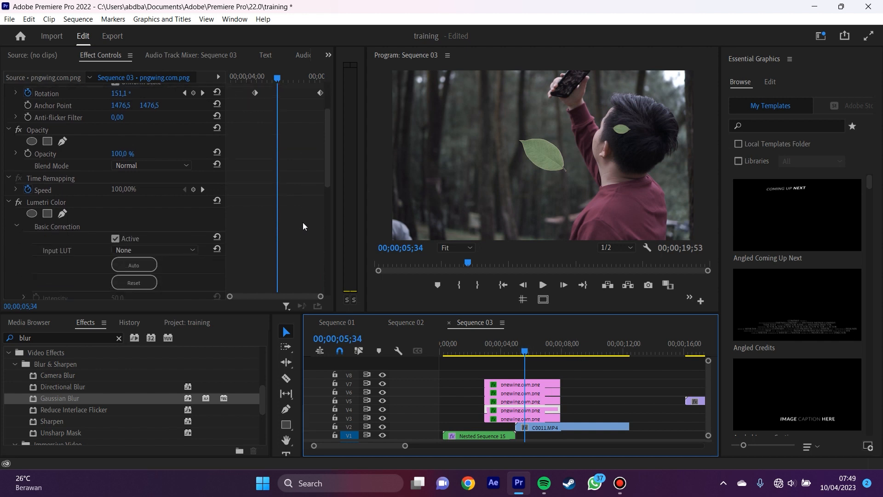
click(119, 339)
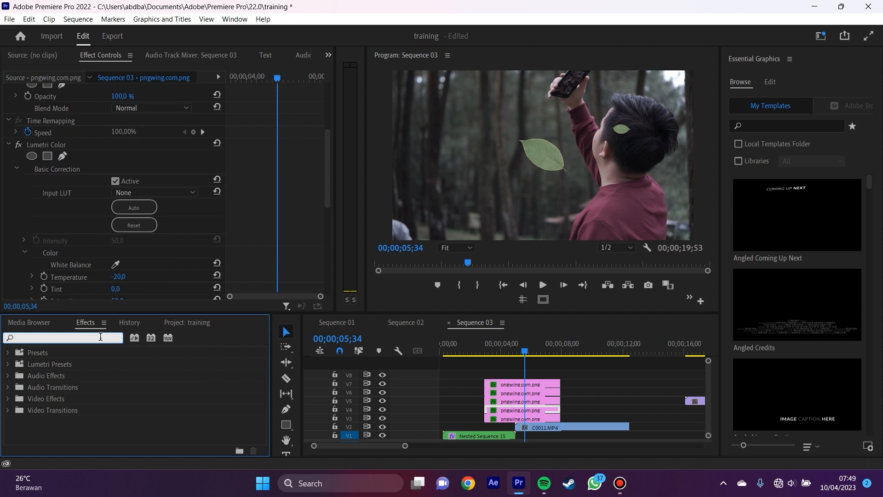
text(basic)
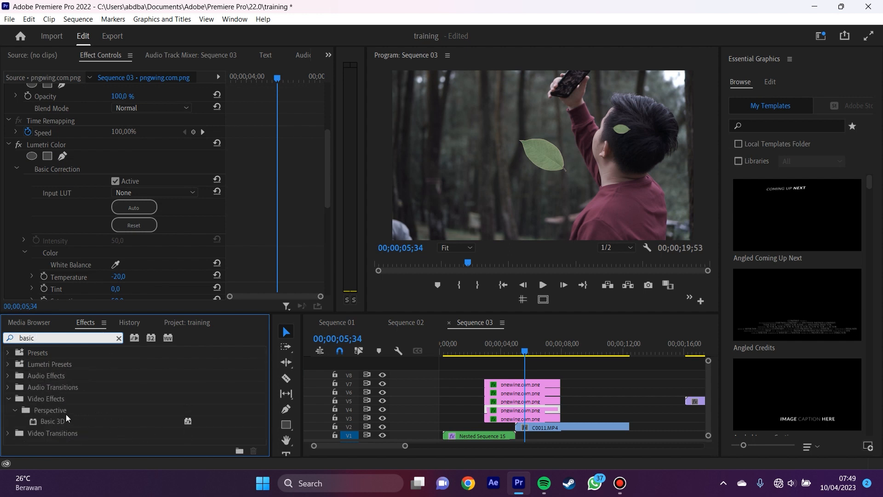
drag(49, 423, 496, 387)
scroll(243, 160, down, 10)
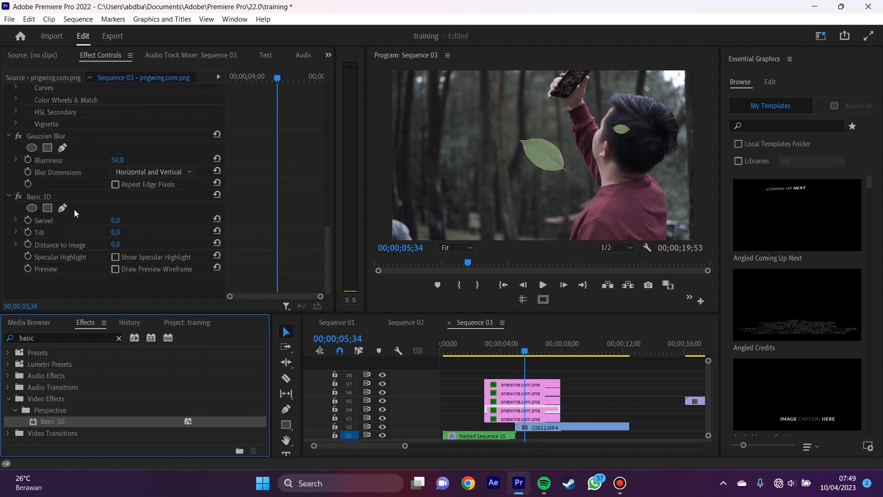
Step: Start Swivel and Tilt keyframes at 0 on the V4 leaf and shift them earlier, close to the start of its fall
click(28, 221)
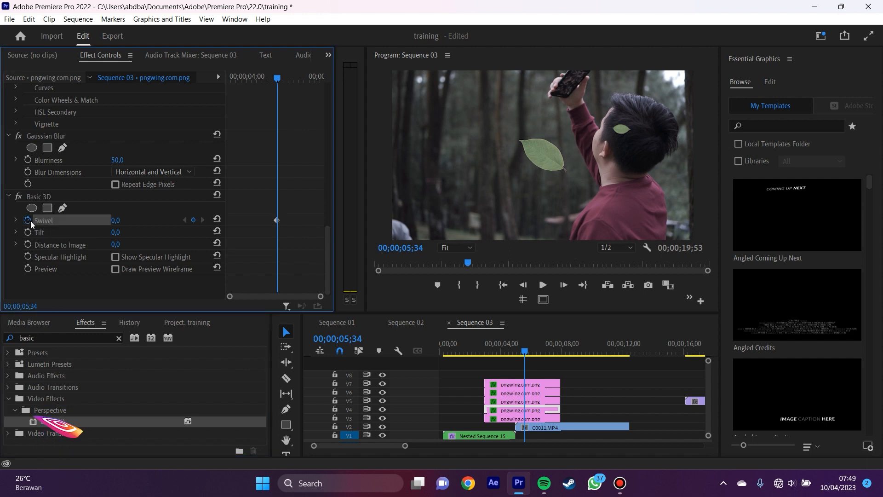
click(28, 232)
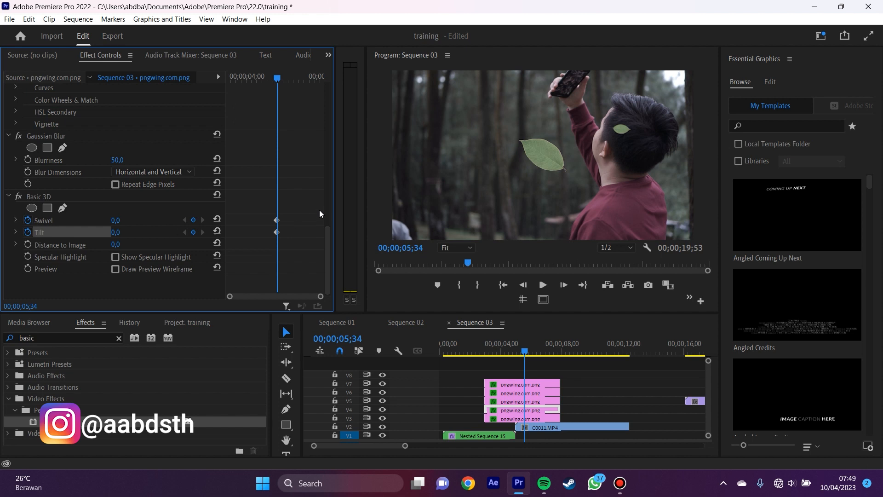
drag(318, 208, 263, 236)
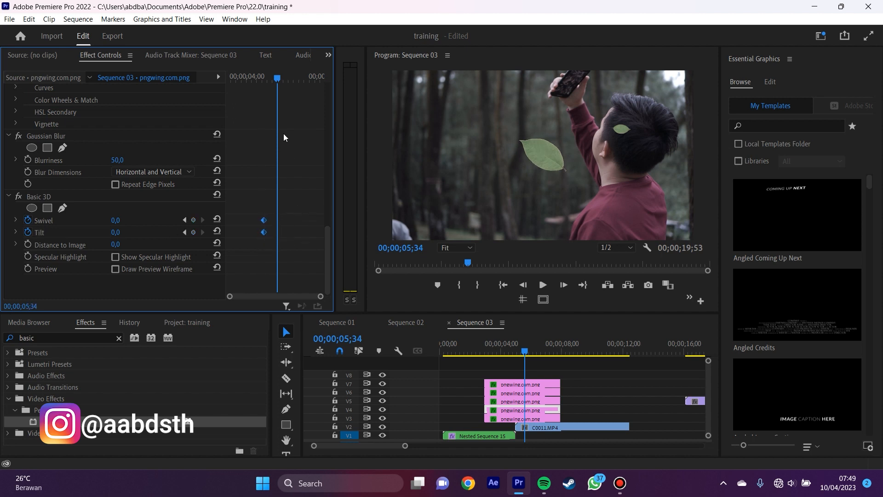
Step: At 00;00;06;27, set the V4 leaf's Swivel to 2x300,0° and increase its Tilt, then move both keyframes to the clip's end
key(space)
key(space)
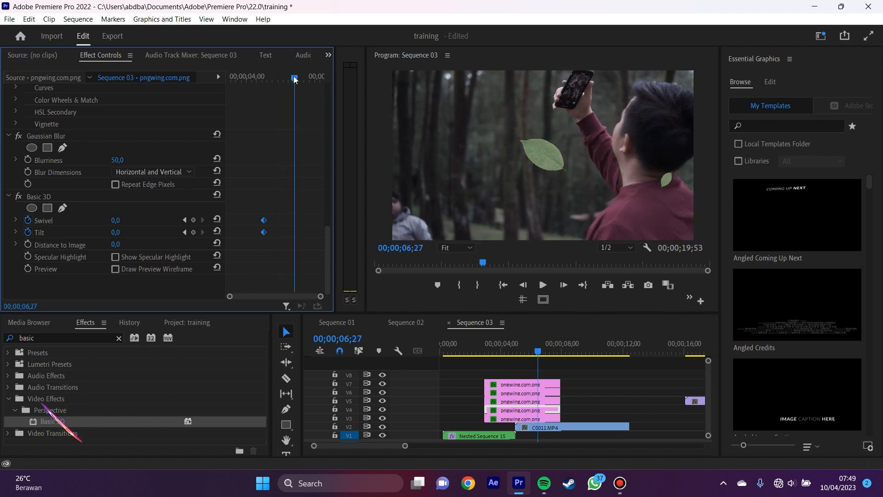
drag(119, 221, 48, 249)
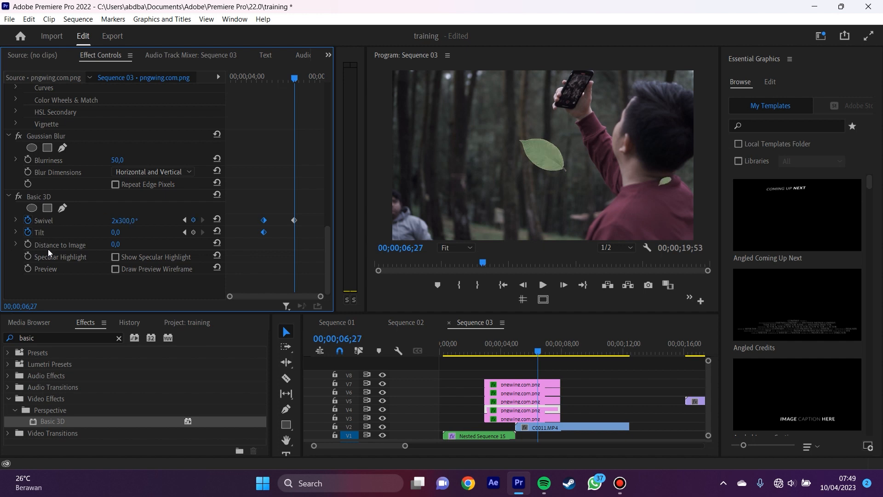
drag(120, 235, 146, 242)
drag(329, 241, 378, 300)
drag(307, 213, 319, 234)
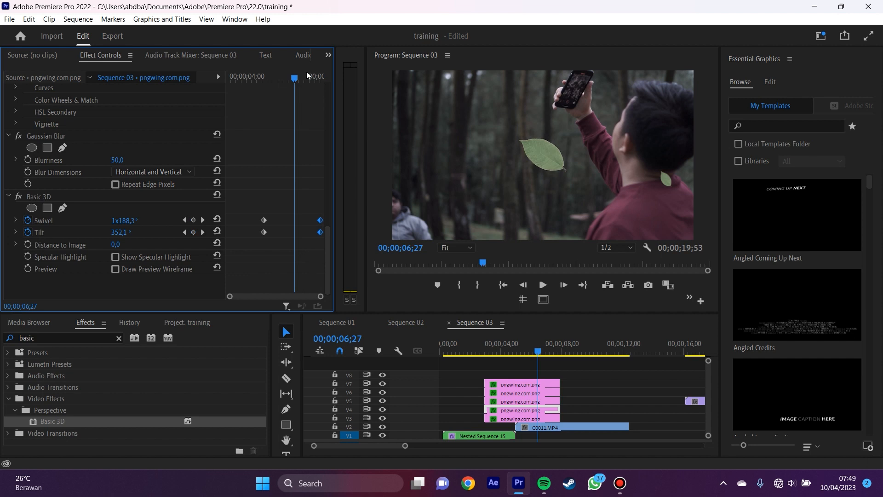
Step: Apply Ease In to the V4 leaf's final Swivel and Tilt keyframes and Ease Out to the first ones
right_click(320, 220)
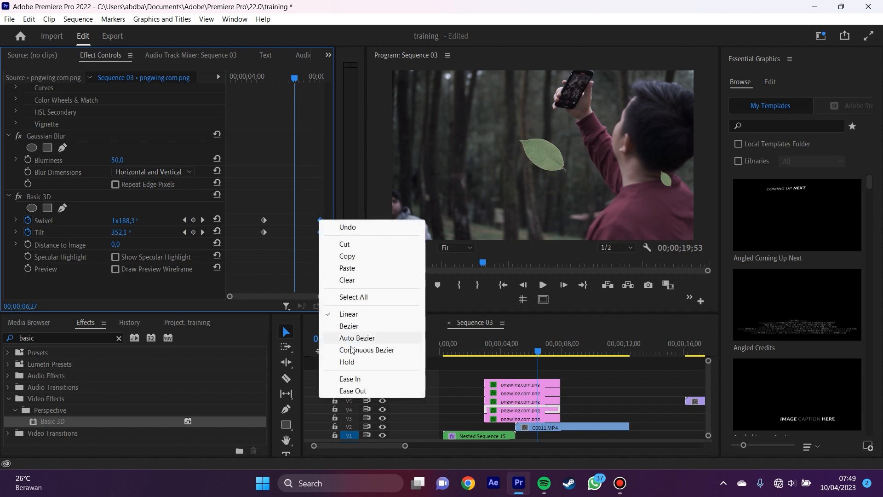
click(358, 378)
drag(252, 206, 271, 242)
right_click(263, 232)
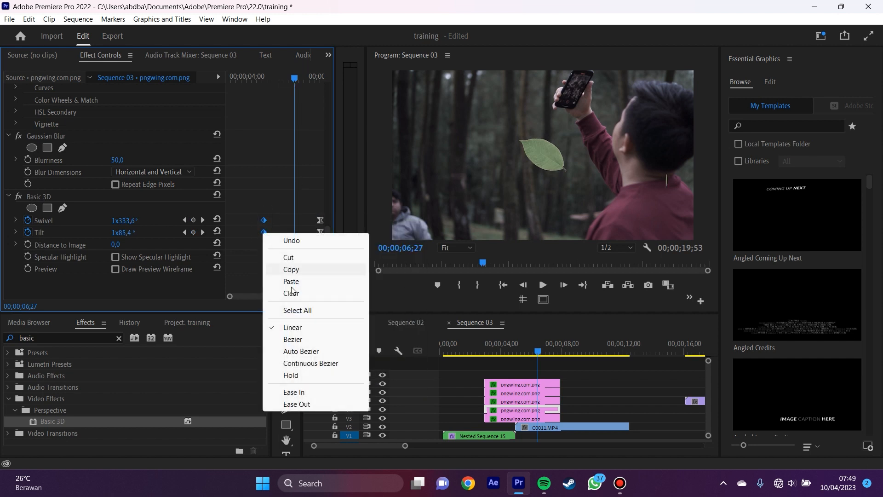
click(297, 403)
Step: Play back the V4 leaf's spin and raise its final Swivel to 3x345,0° and Tilt to 3x191,0°
drag(296, 75, 251, 98)
key(space)
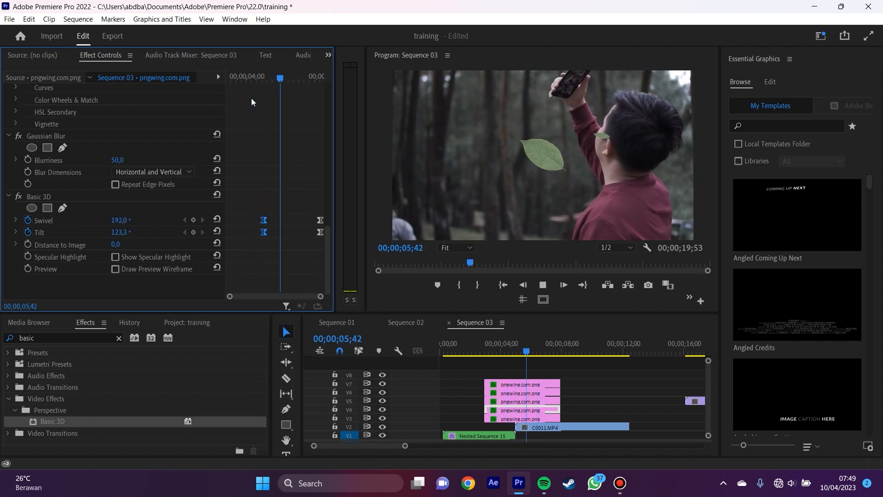
key(space)
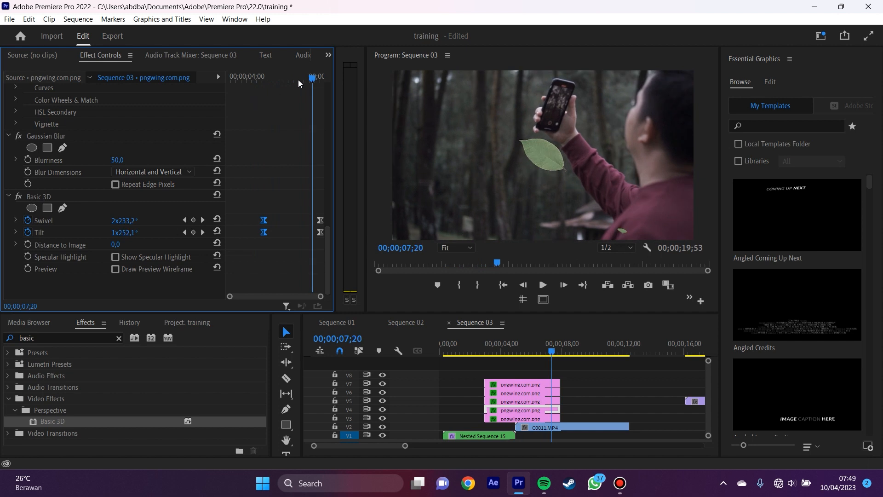
key(space)
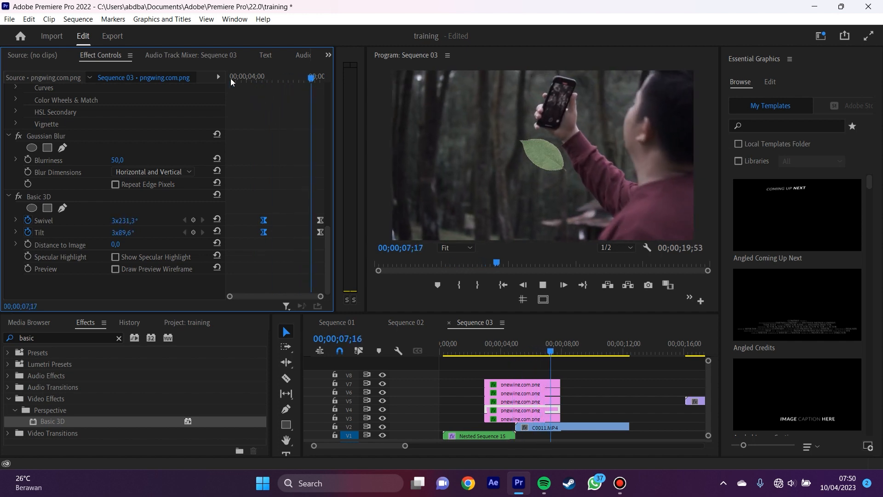
key(space)
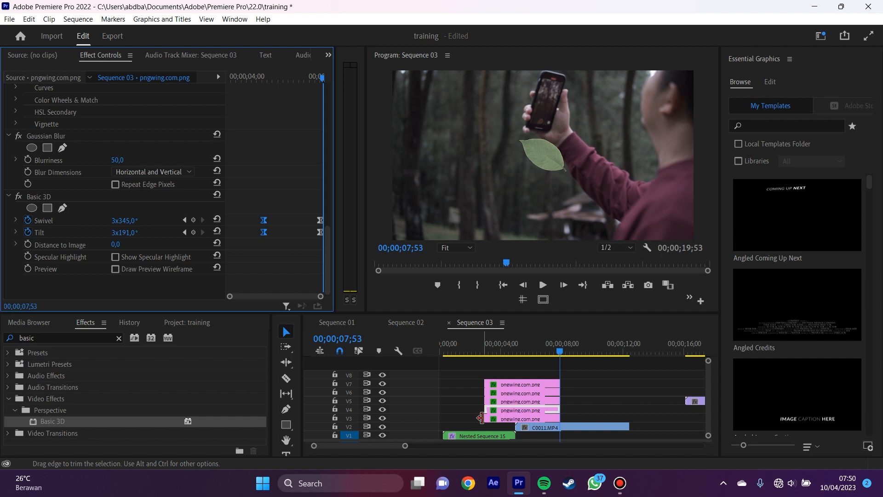
Step: On the V5 leaf clip, animate Basic 3D with starting Swivel and Tilt keyframes and an increased Swivel at 00;00;05;08
click(527, 375)
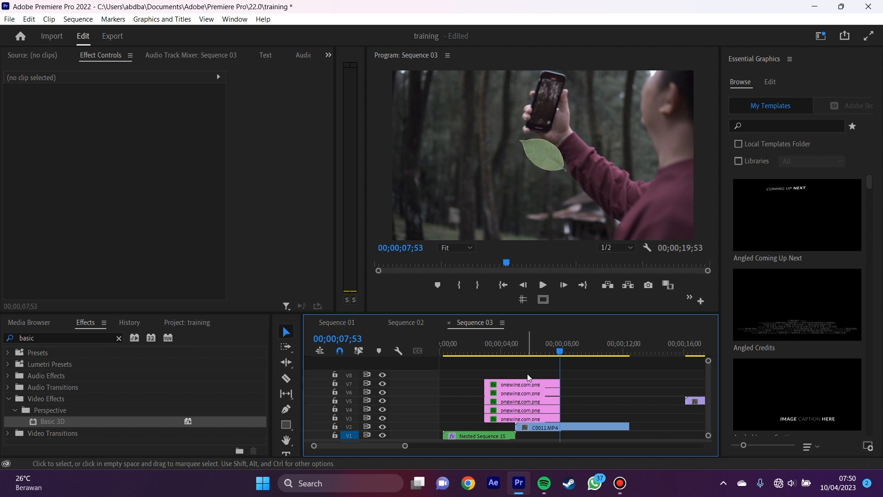
click(527, 401)
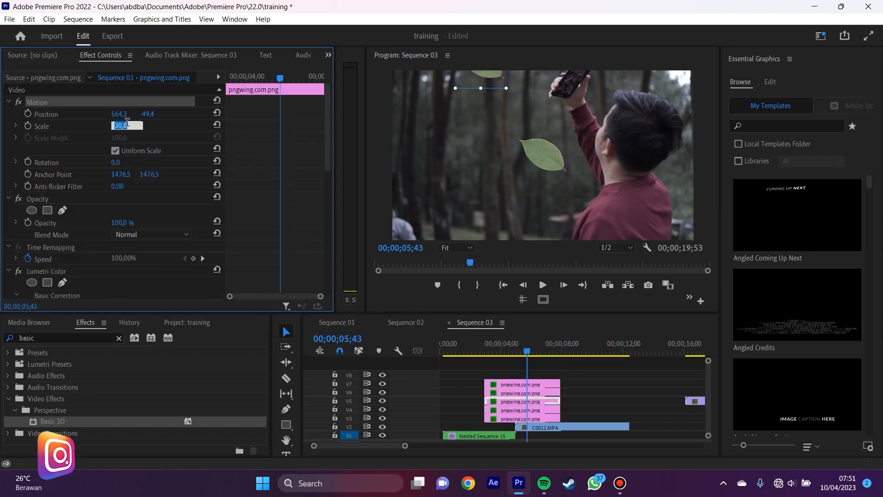
drag(296, 298, 271, 298)
scroll(138, 207, down, 10)
drag(120, 240, 128, 240)
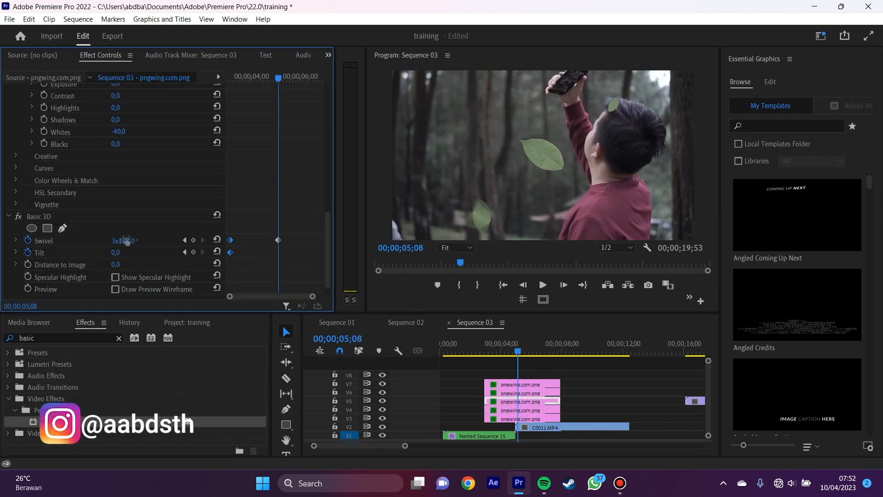
right_click(230, 233)
Step: Animate Basic 3D on the V6 leaf clip with early starting Swivel and Tilt keyframes and an increased Swivel at 00;00;07;30
click(527, 410)
scroll(138, 207, down, 10)
right_click(38, 136)
click(65, 225)
click(554, 351)
click(527, 393)
scroll(303, 170, down, 10)
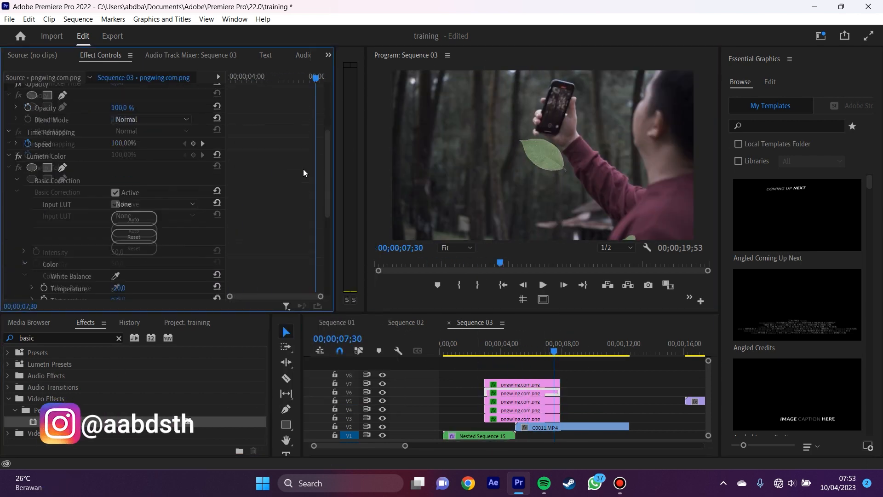
click(28, 219)
click(28, 232)
drag(315, 220, 248, 220)
drag(116, 220, 138, 219)
Step: Apply easing to the V6 leaf's first Position and Rotation keyframes and play back the animation
right_click(314, 266)
scroll(249, 207, up, 10)
drag(265, 106, 242, 169)
right_click(248, 162)
click(504, 350)
key(space)
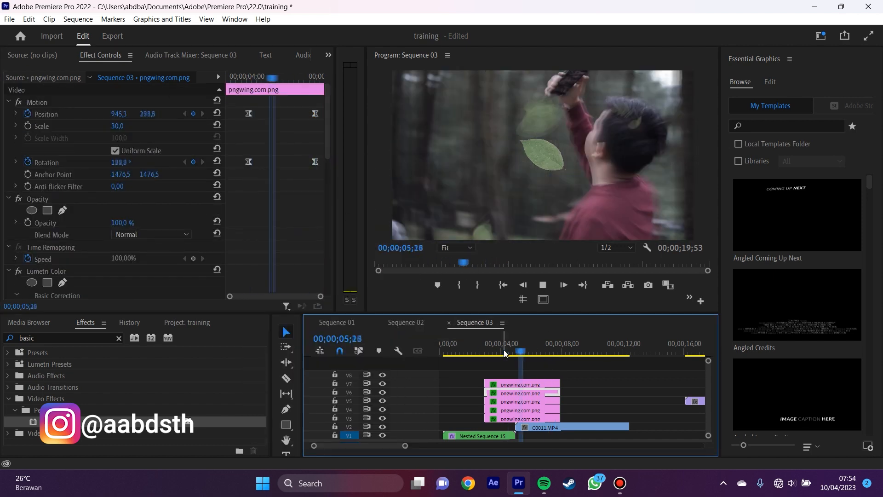
key(space)
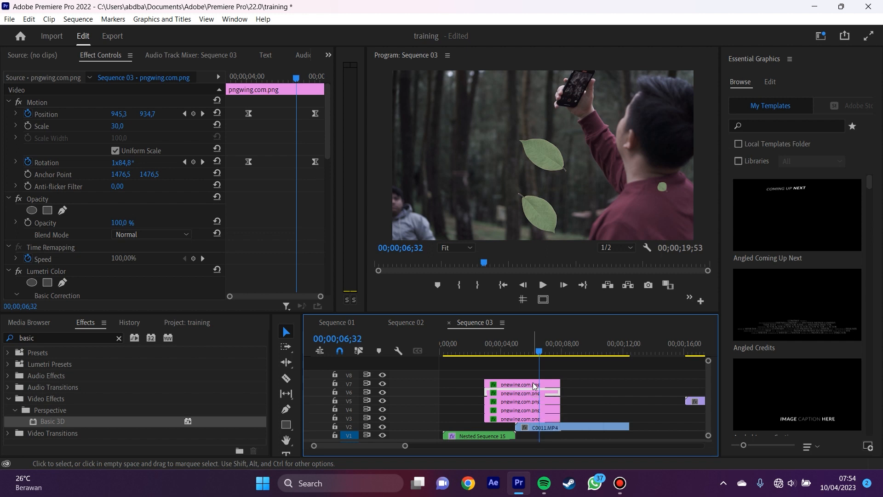
Step: Set the V7 leaf's Scale to 302,0 and move it above the frame to Position 699,8, -1001,3
click(534, 385)
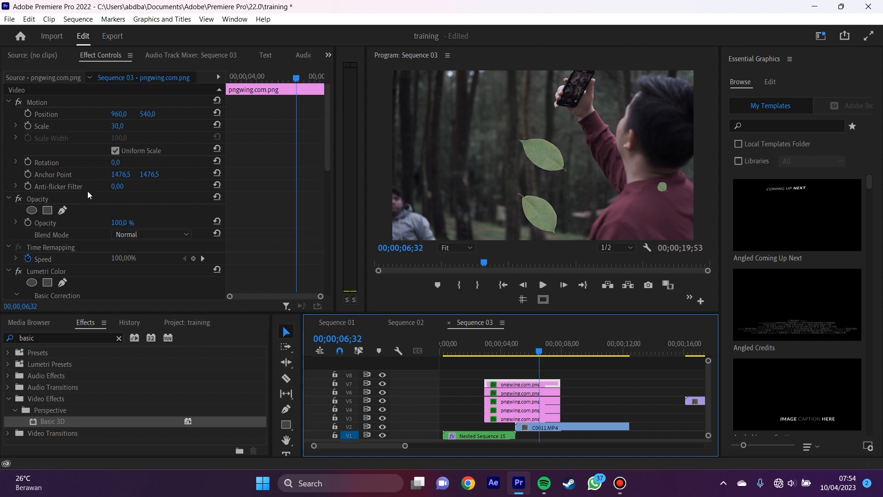
drag(117, 131, 232, 131)
drag(119, 126, 134, 115)
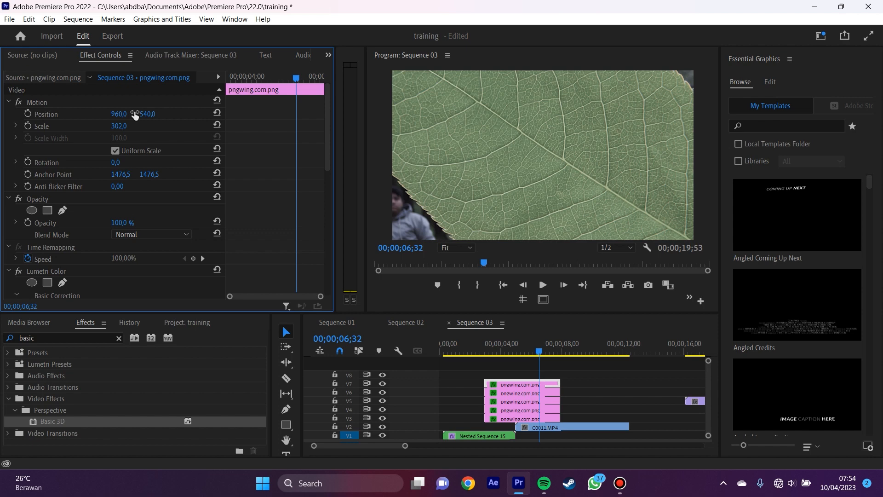
click(518, 387)
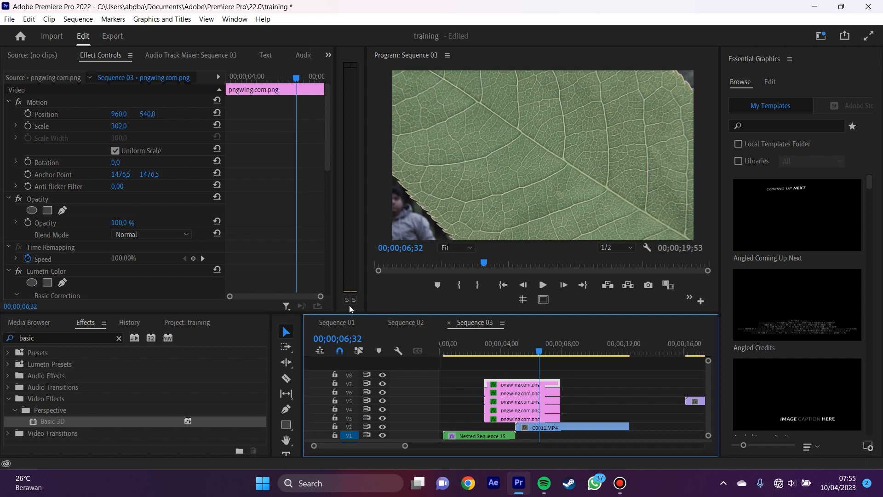
click(41, 104)
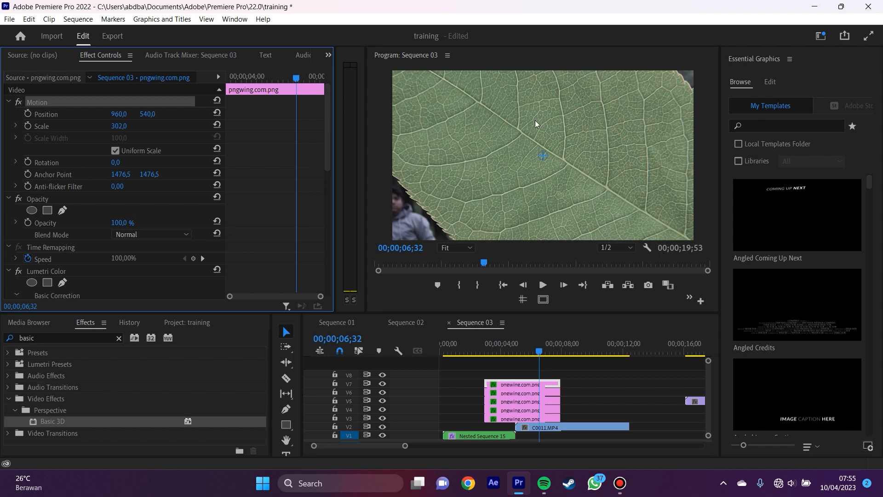
drag(535, 123, 519, 1)
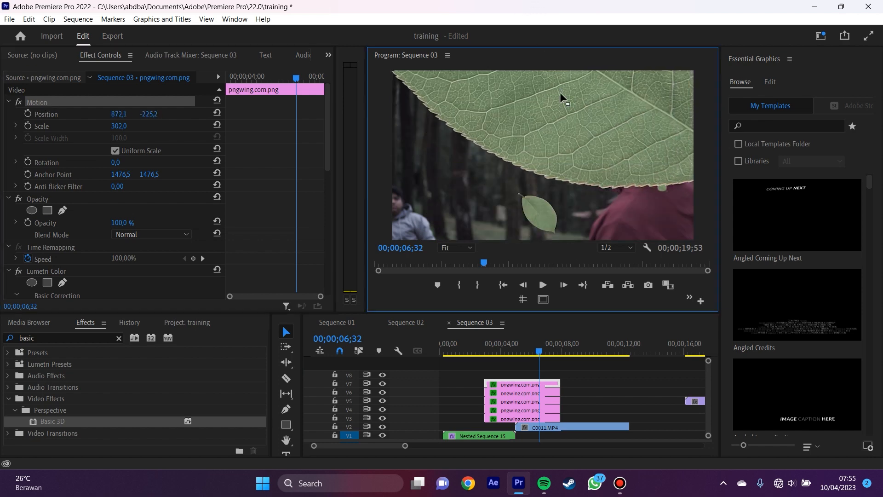
drag(598, 161, 570, 40)
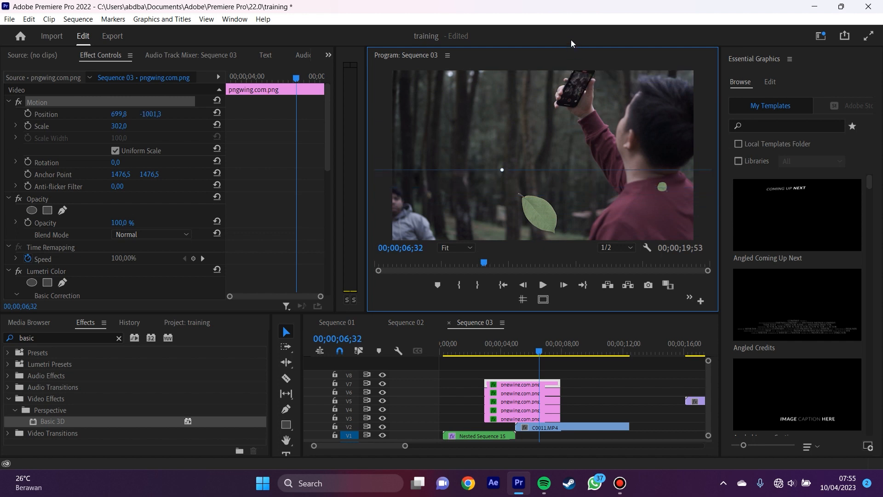
Step: Add Position and Rotation keyframes to the V7 leaf and move both near the clip's start
click(28, 114)
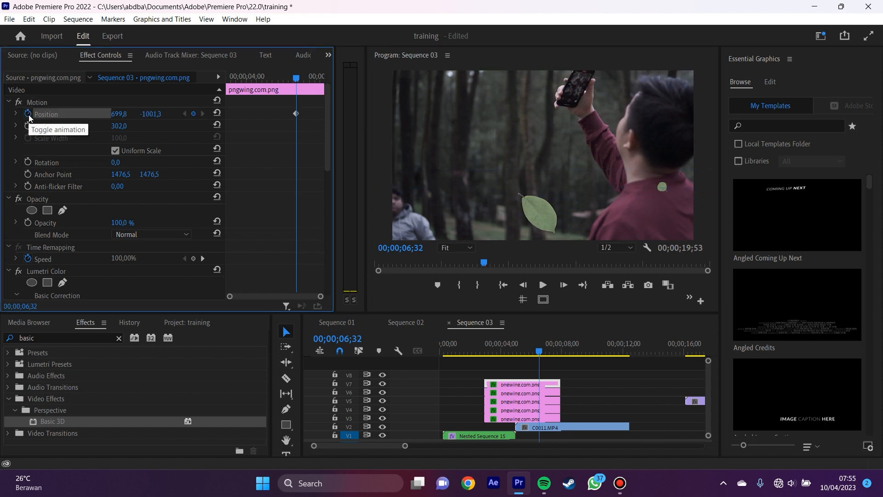
click(28, 162)
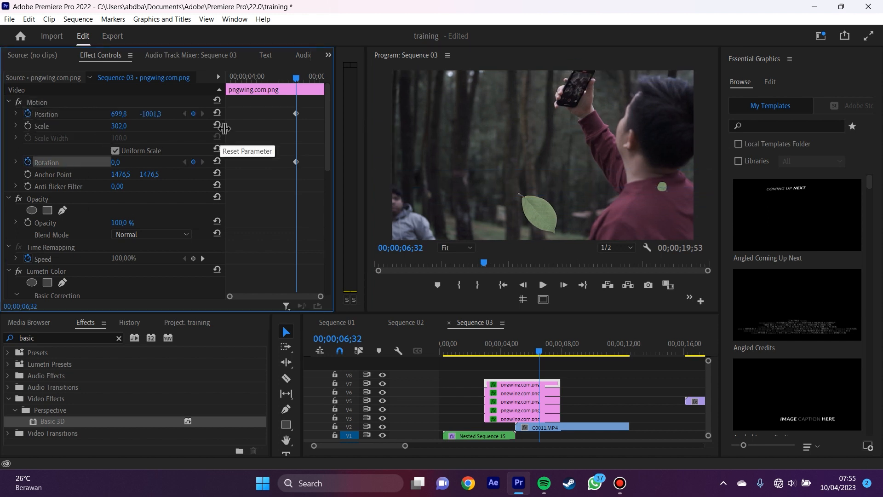
drag(301, 106, 241, 169)
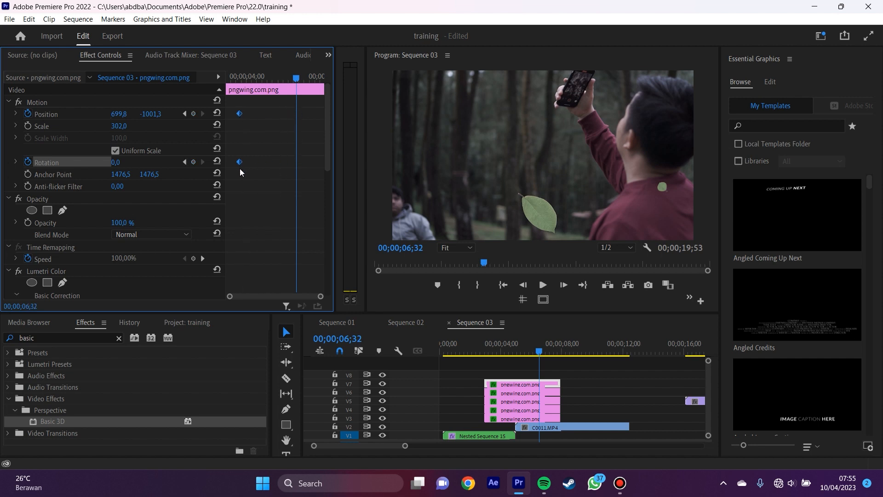
Step: At 00;00;06;32, move the V7 leaf below the frame to Position 1066,3, 2158,2 and set its Rotation to 185,0°
click(67, 106)
drag(539, 102, 620, 307)
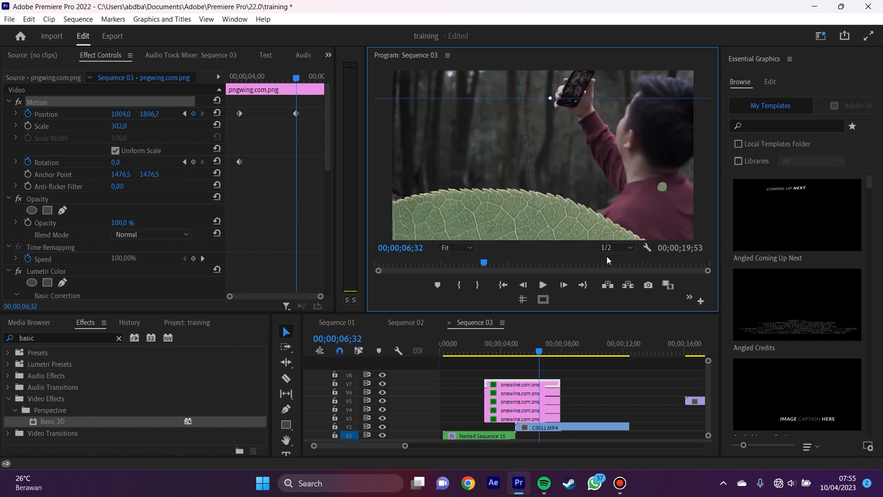
drag(583, 178, 594, 233)
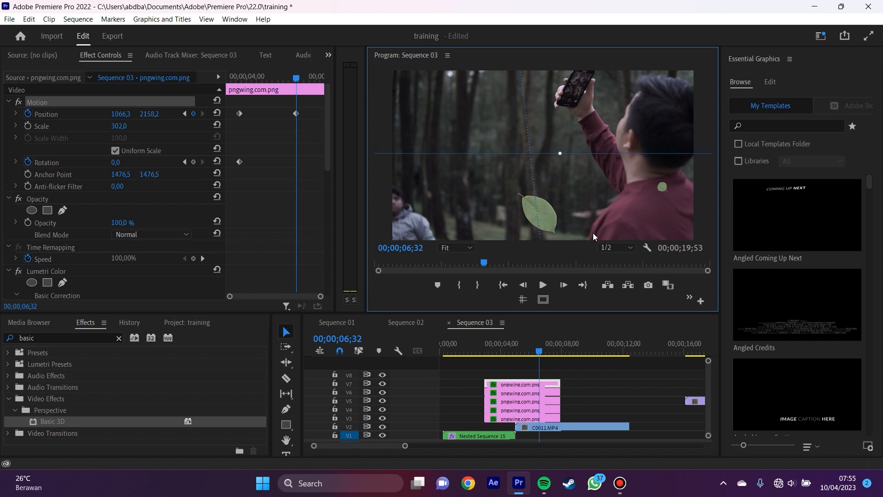
drag(115, 163, 200, 162)
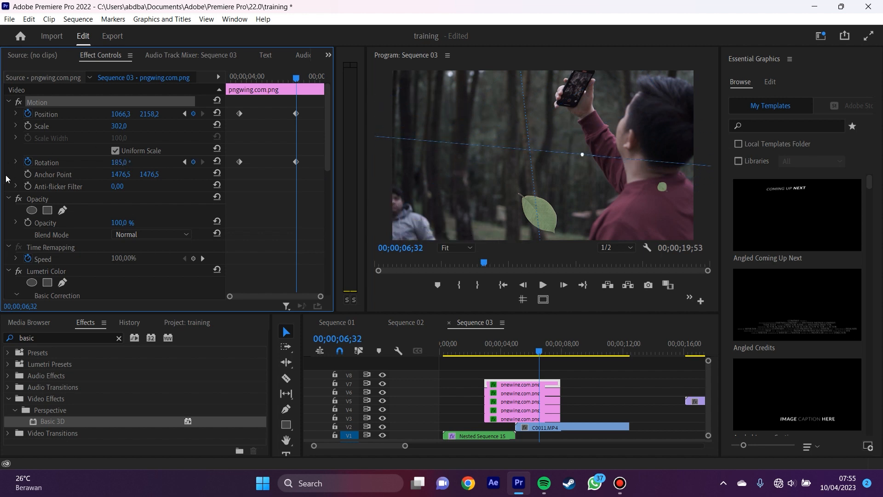
Step: Apply temporal easing to the V7 leaf's final and first Position and Rotation keyframes
drag(281, 107, 313, 171)
right_click(296, 159)
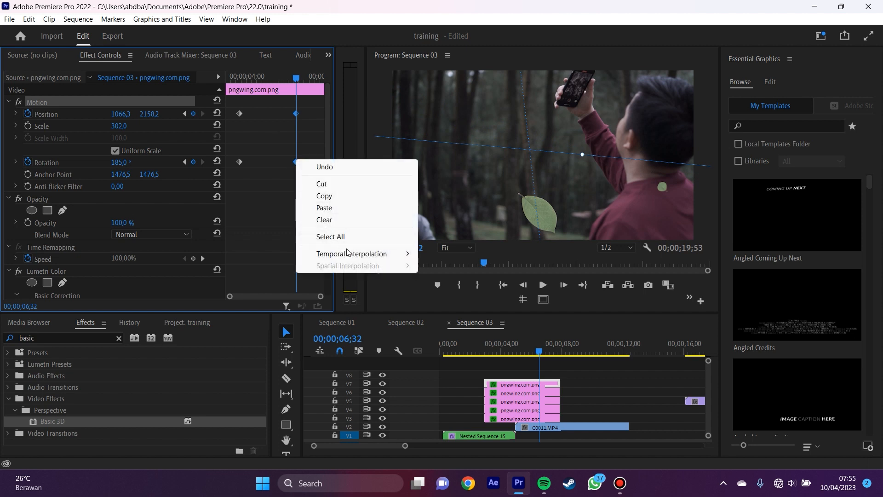
mouse_move(351, 254)
click(472, 317)
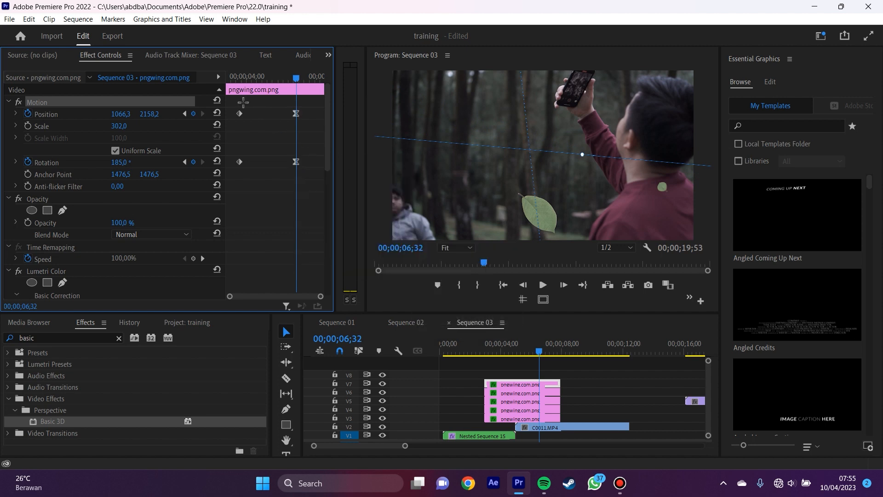
drag(253, 98, 244, 167)
right_click(240, 160)
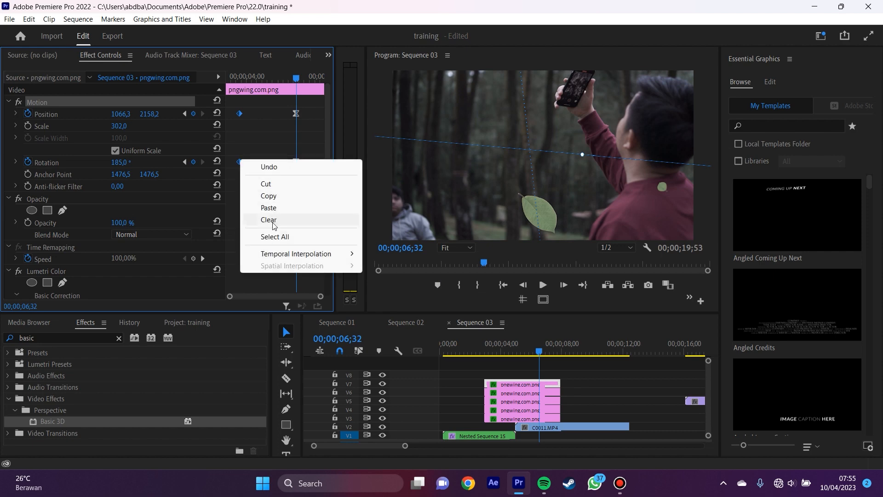
mouse_move(299, 253)
click(416, 318)
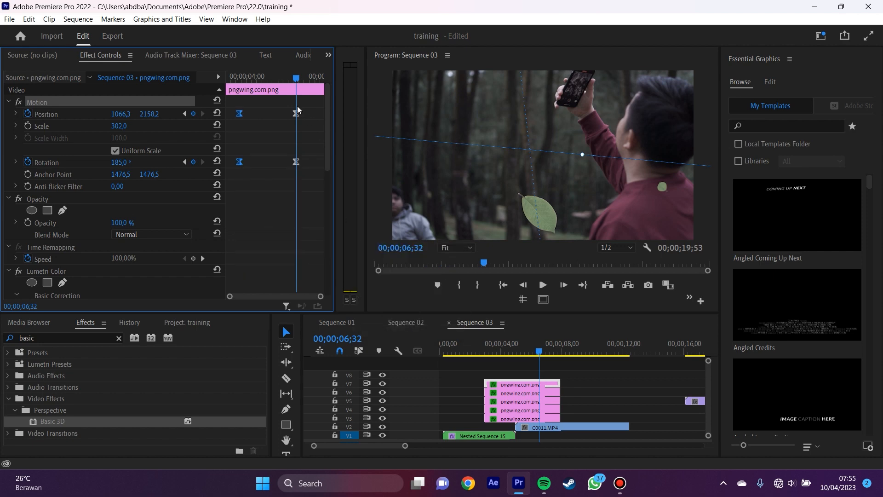
Step: Play back the V7 leaf's fall and move its final Position and Rotation keyframes earlier, to 00;00;04;57
click(295, 92)
drag(298, 76, 209, 87)
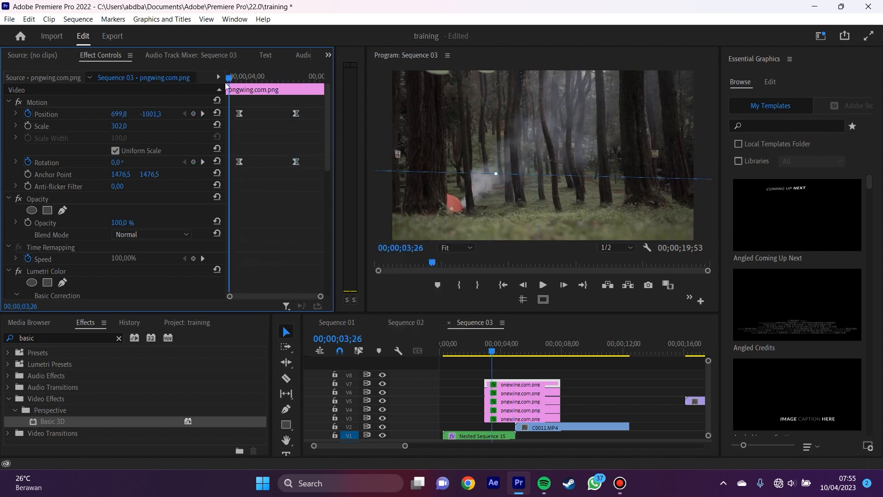
key(space)
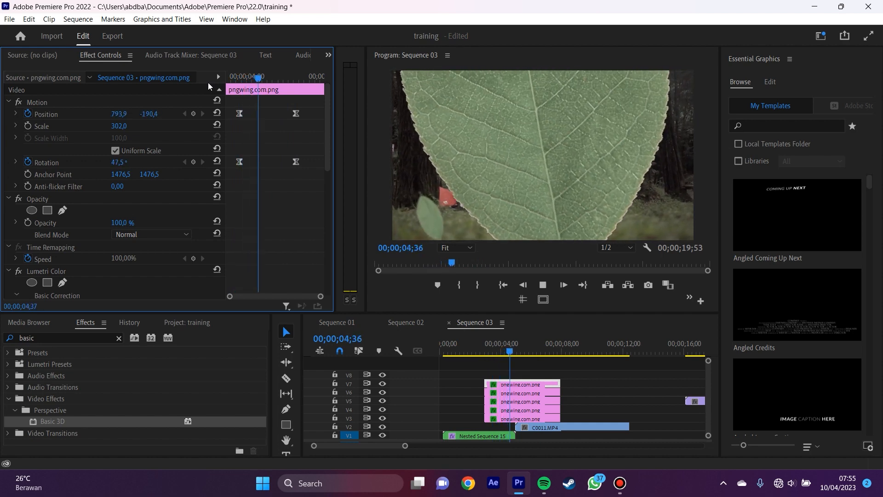
key(space)
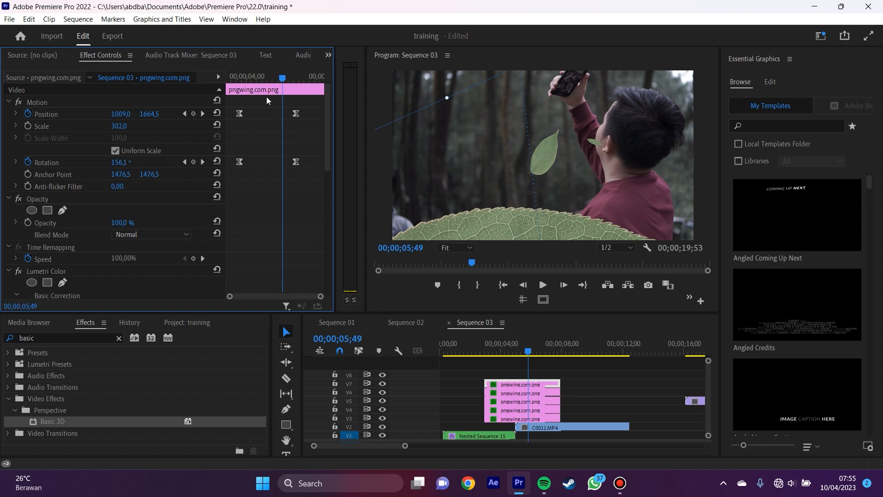
drag(272, 99, 265, 165)
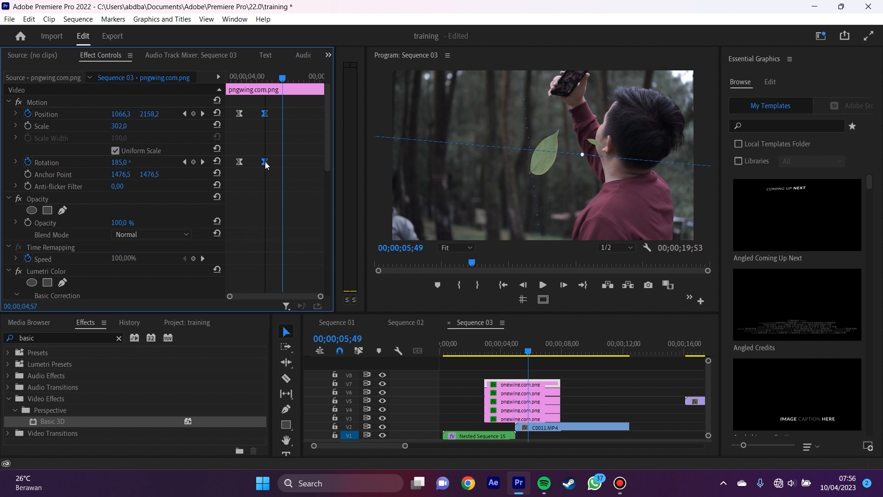
Step: Play back the faster fall and shift all of the V7 leaf's Position and Rotation keyframes toward the clip's end
drag(267, 88, 216, 89)
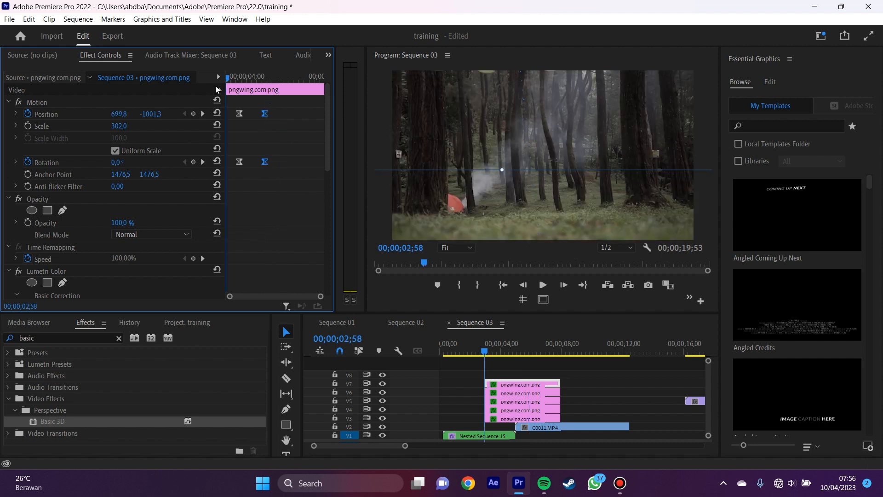
key(space)
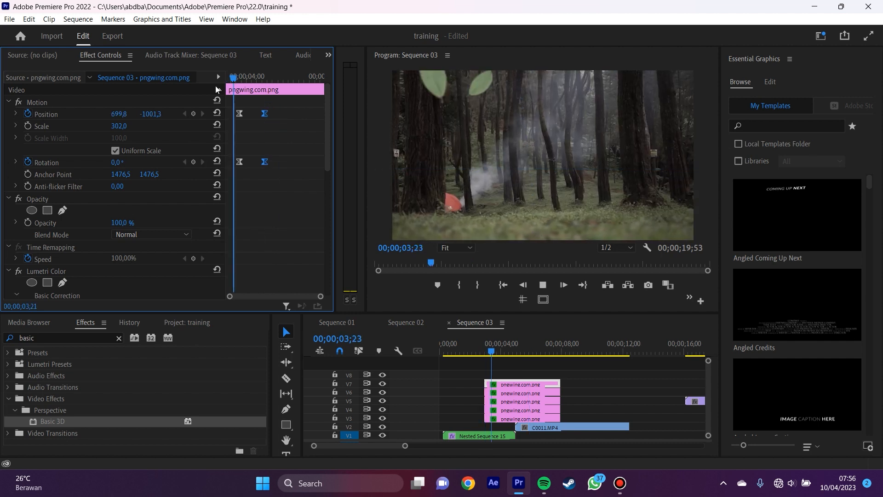
key(space)
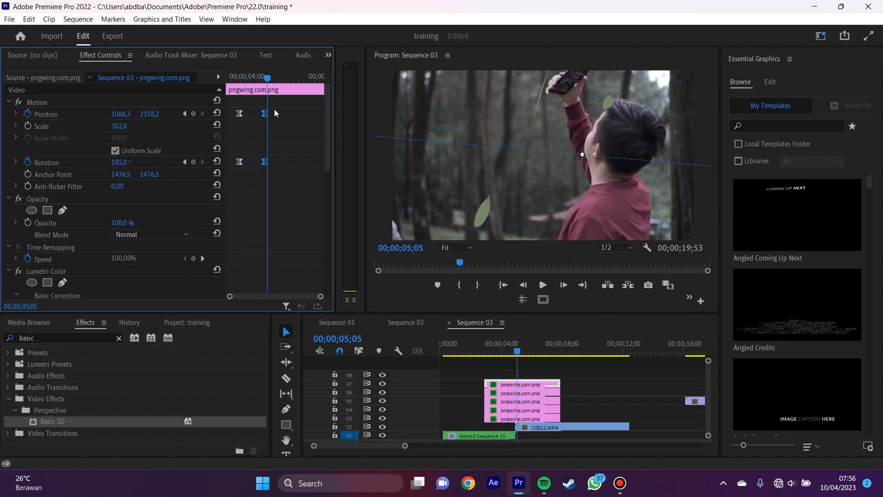
drag(280, 105, 317, 173)
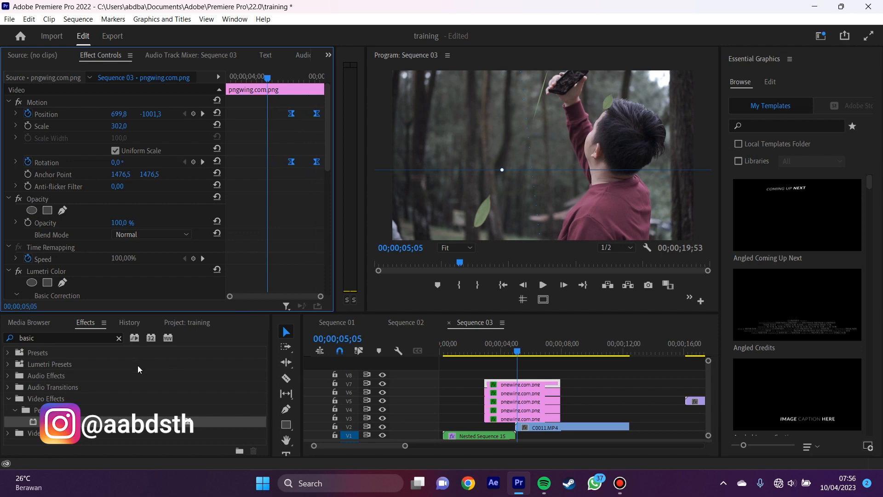
Step: Copy the Gaussian Blur effect from the V4 leaf clip and paste it onto the V7 leaf clip
click(119, 341)
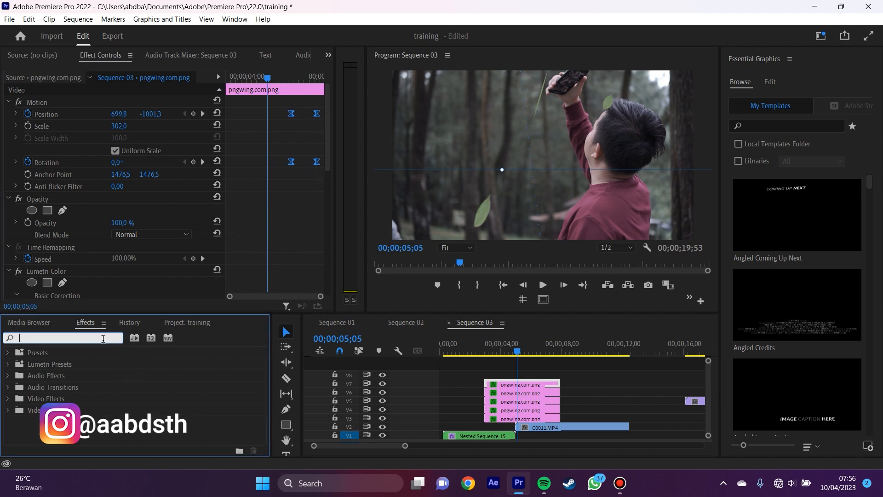
text(g)
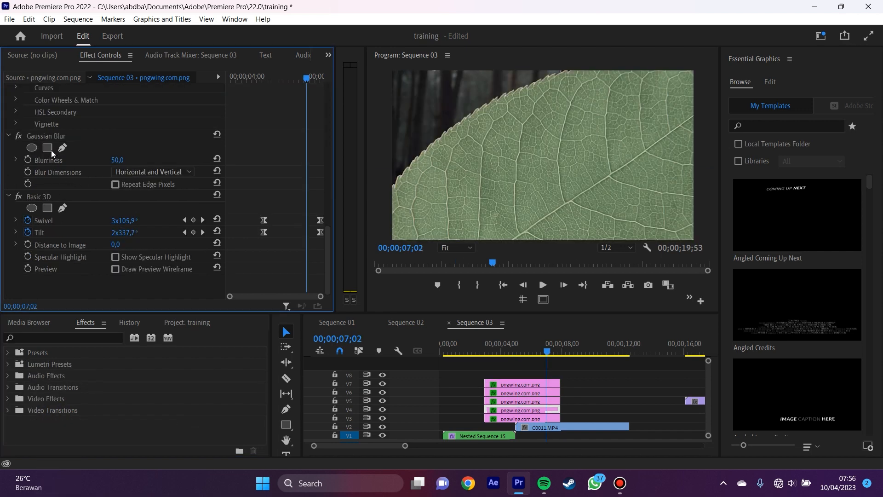
right_click(50, 136)
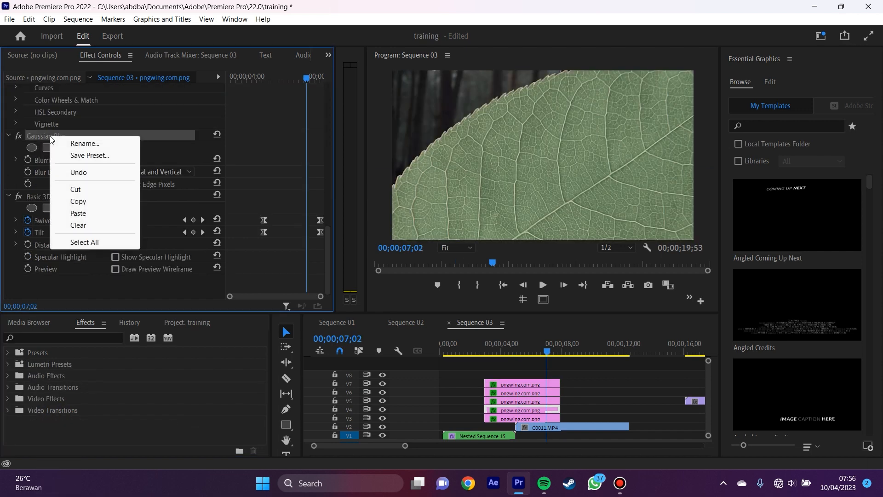
click(120, 201)
click(525, 379)
Step: Play back the blurred V7 leaf's fall and set its Gaussian Blur Blurriness to 9
click(525, 351)
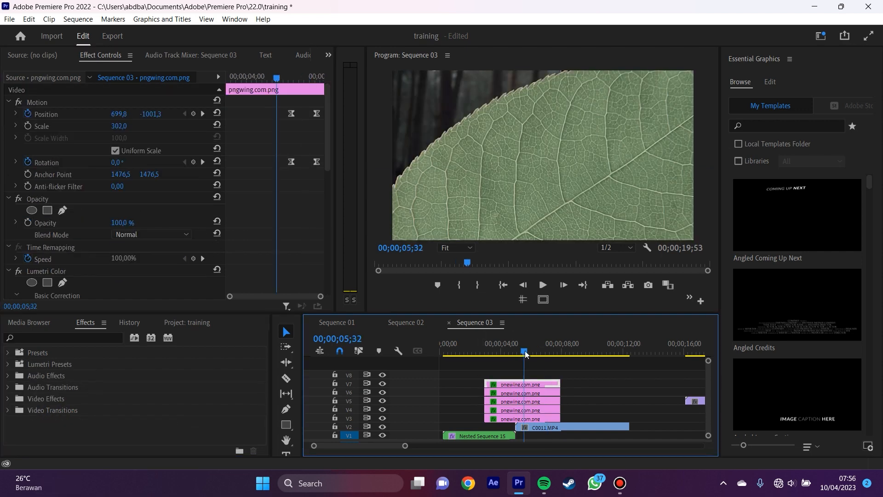
click(515, 344)
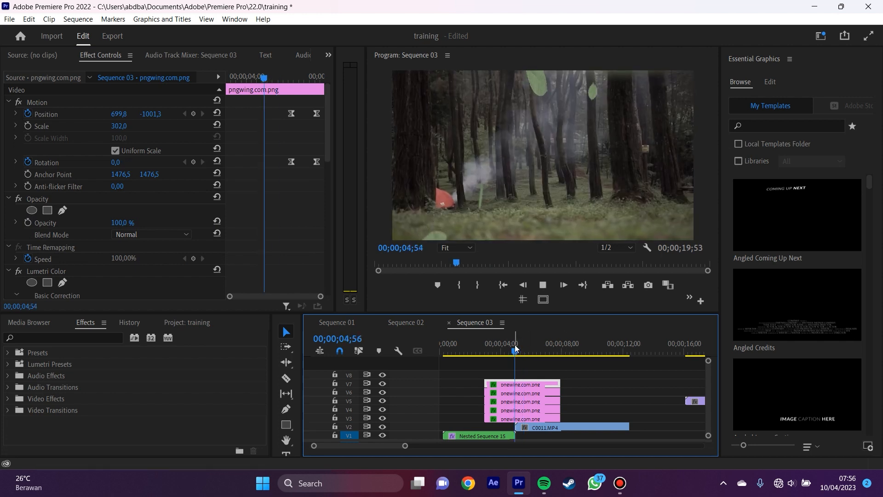
key(space)
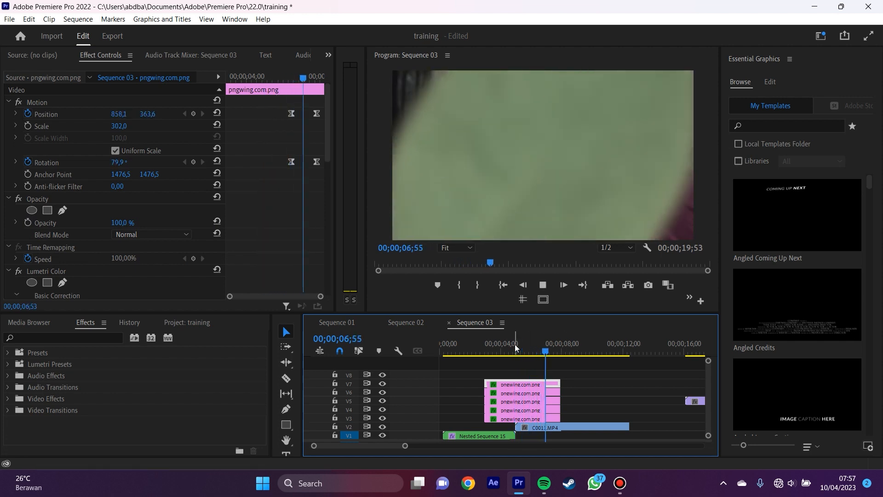
key(space)
click(544, 344)
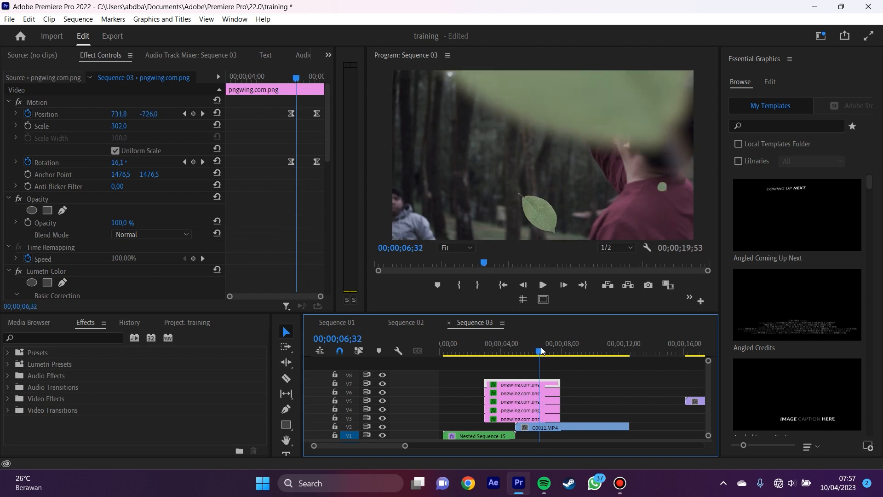
scroll(225, 246, down, 10)
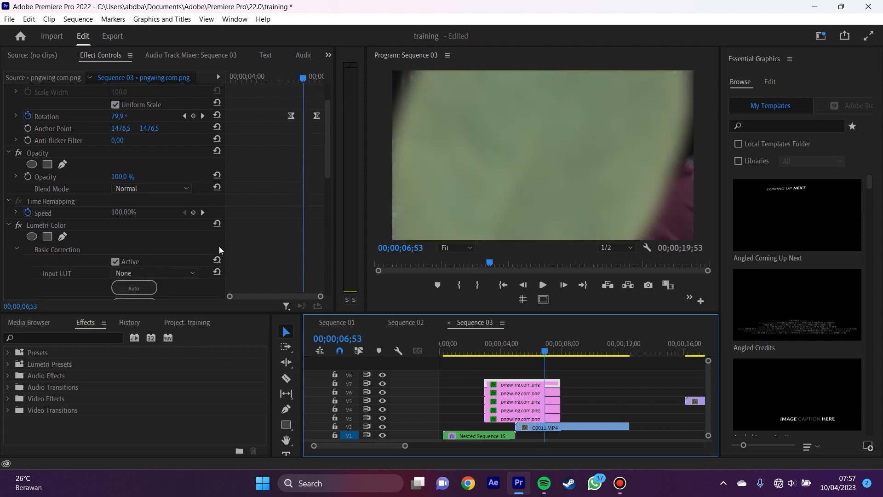
scroll(230, 246, down, 5)
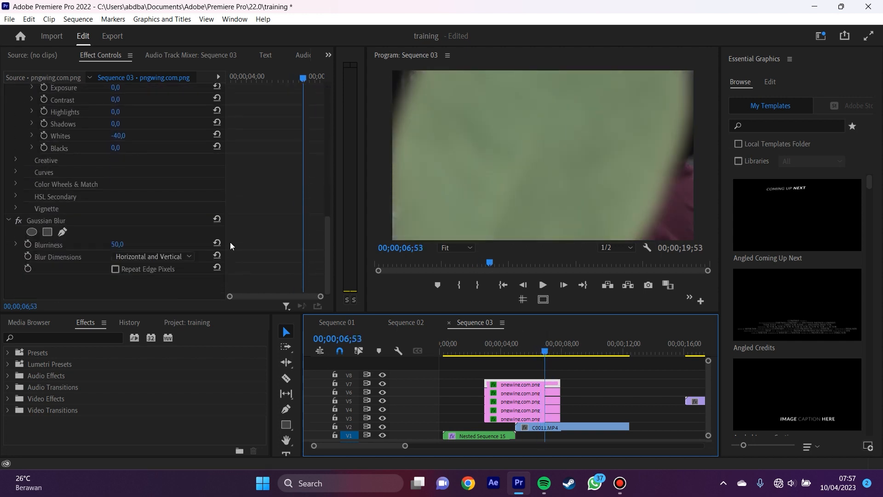
click(118, 244)
text(10)
key(Return)
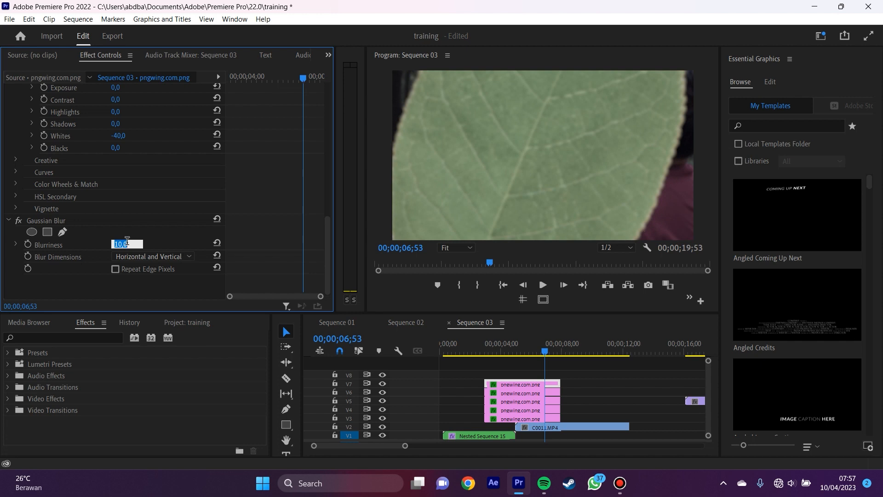
text(8)
key(Return)
click(179, 238)
Step: Darken the V7 leaf in Lumetri Color's Basic Correction with Shadows -70, Blacks -20 and Highlights -40
scroll(298, 226, up, 2)
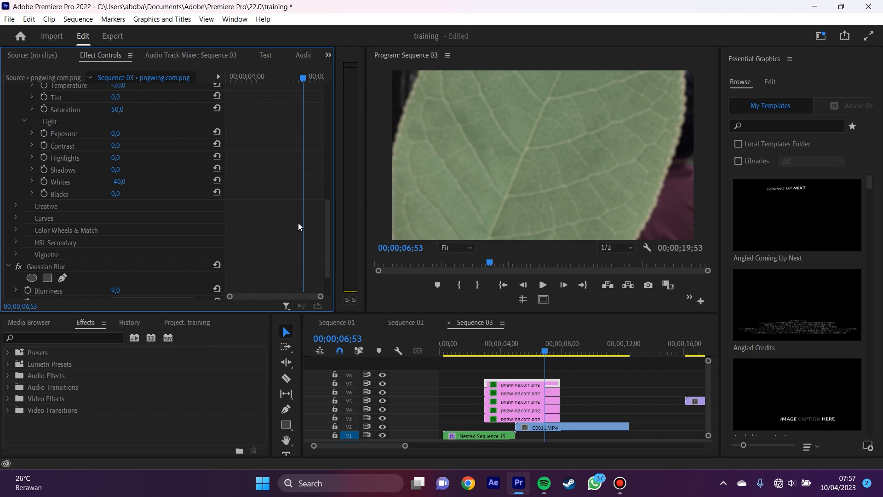
scroll(295, 230, up, 5)
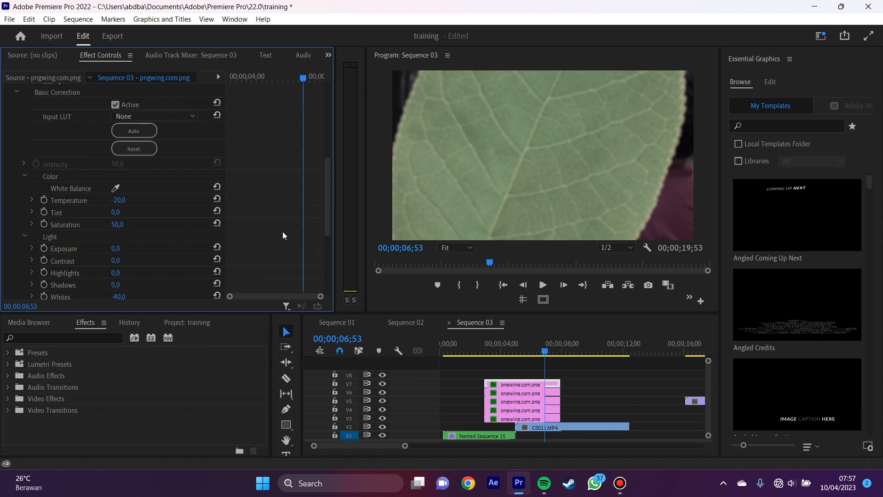
scroll(283, 232, up, 1)
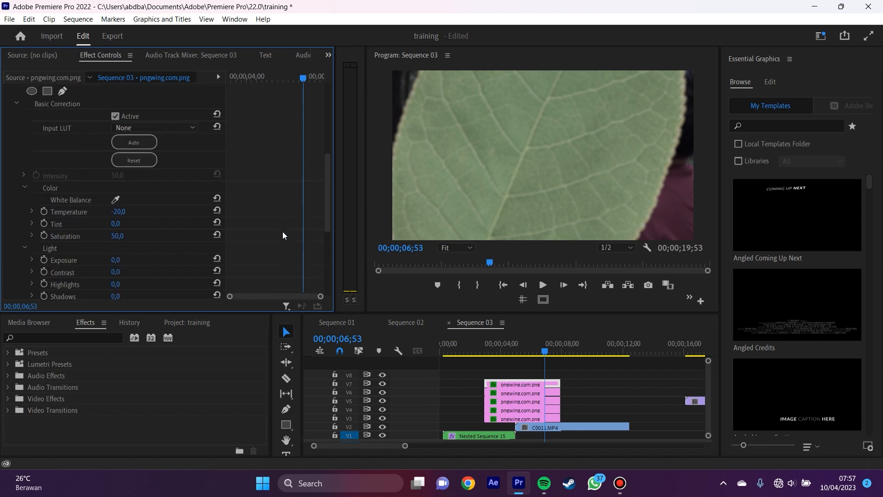
scroll(282, 231, up, 3)
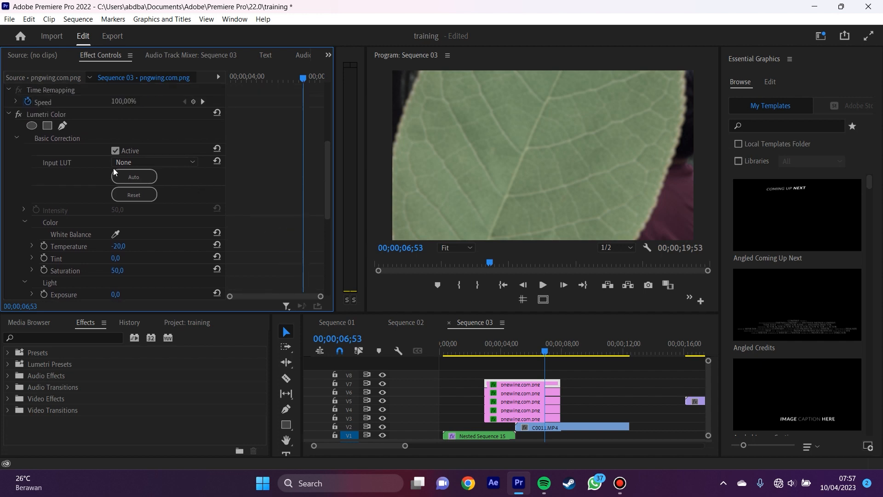
scroll(278, 205, down, 3)
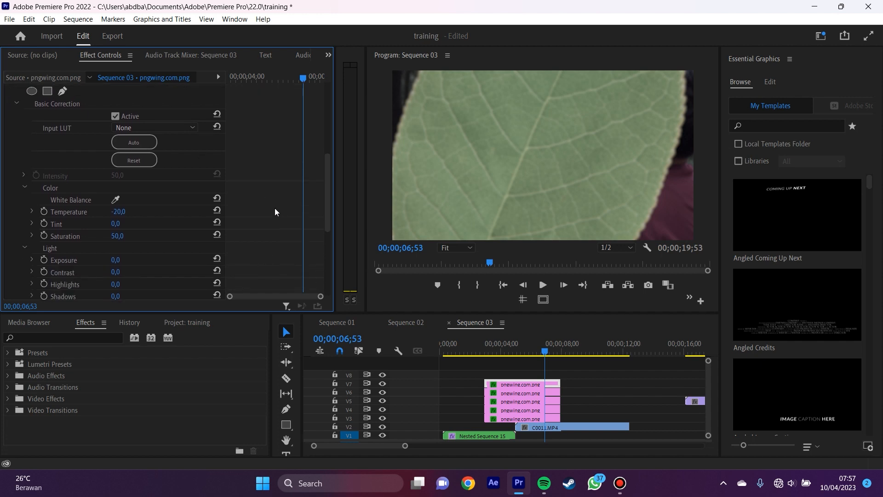
scroll(275, 208, down, 4)
click(118, 250)
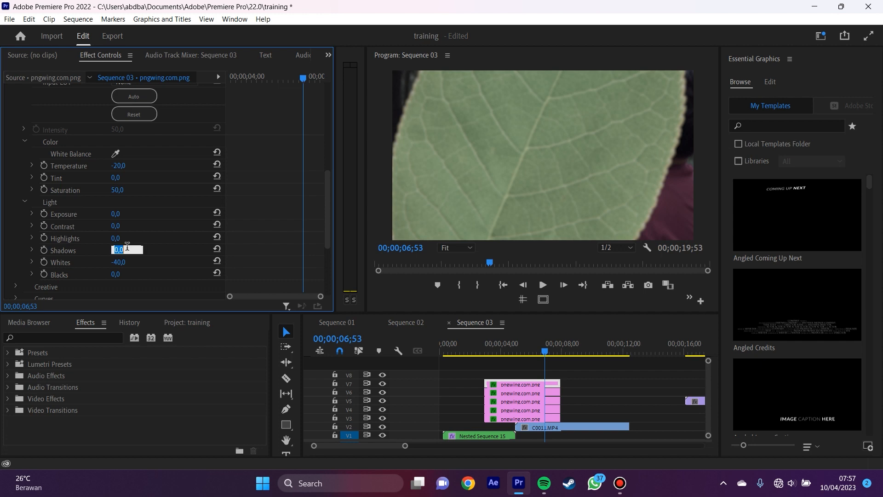
text(-20,0)
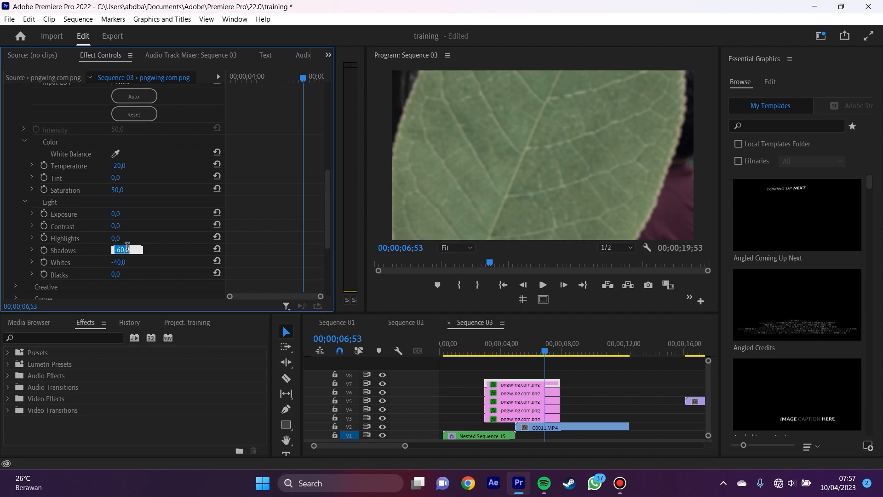
click(127, 271)
text(-20,0)
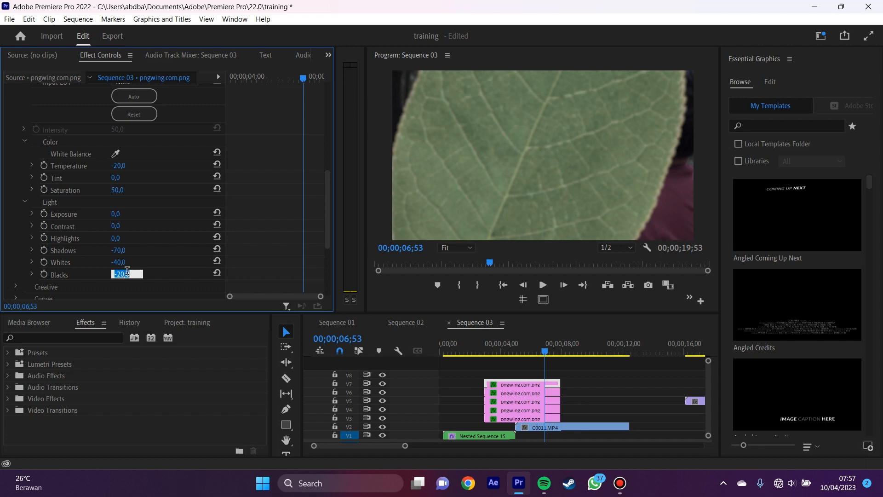
click(128, 235)
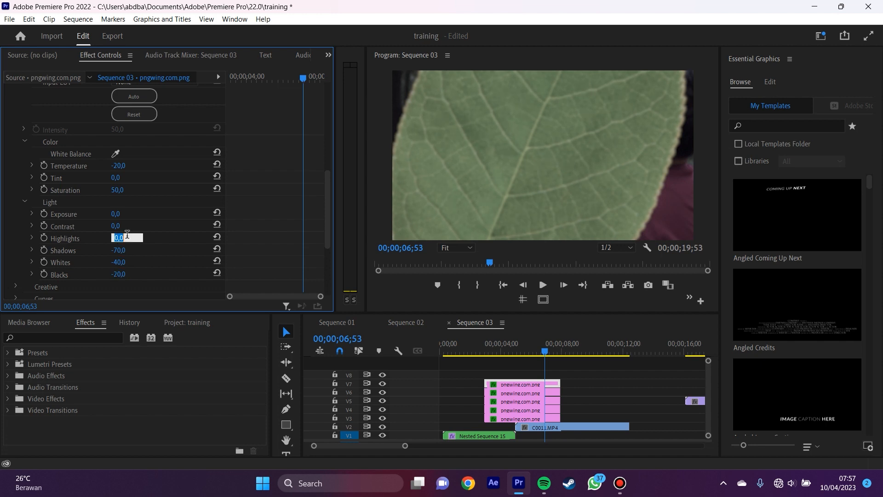
text(-20,0)
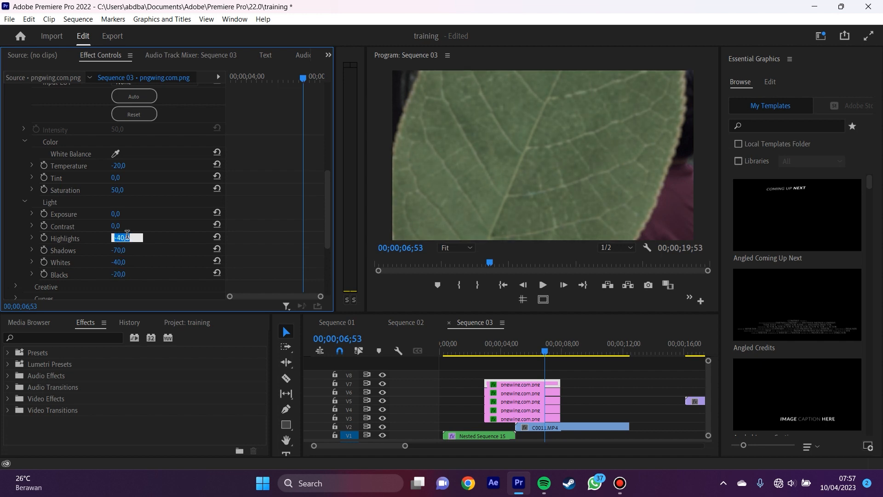
key(Return)
Step: Play back the darkened leaf, move all five leaf clips on V3 to V7 earlier to near the sequence's start, and replay them
click(501, 351)
key(space)
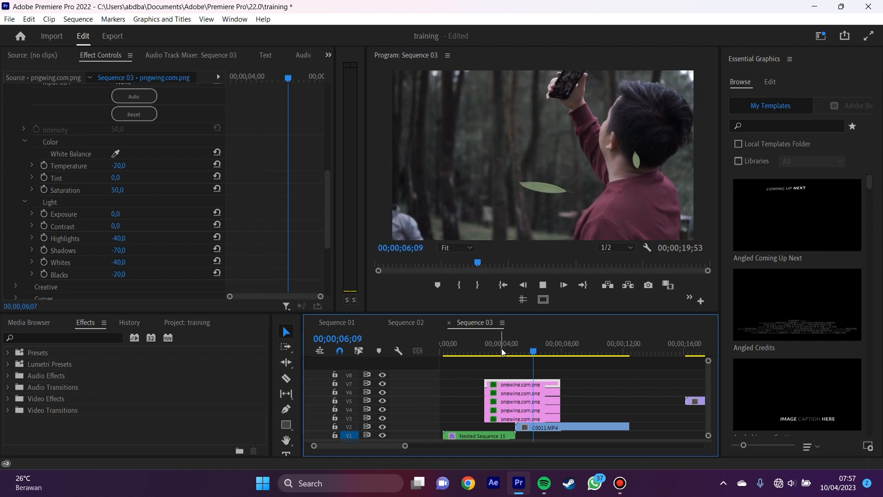
drag(600, 379, 514, 409)
drag(510, 343, 502, 344)
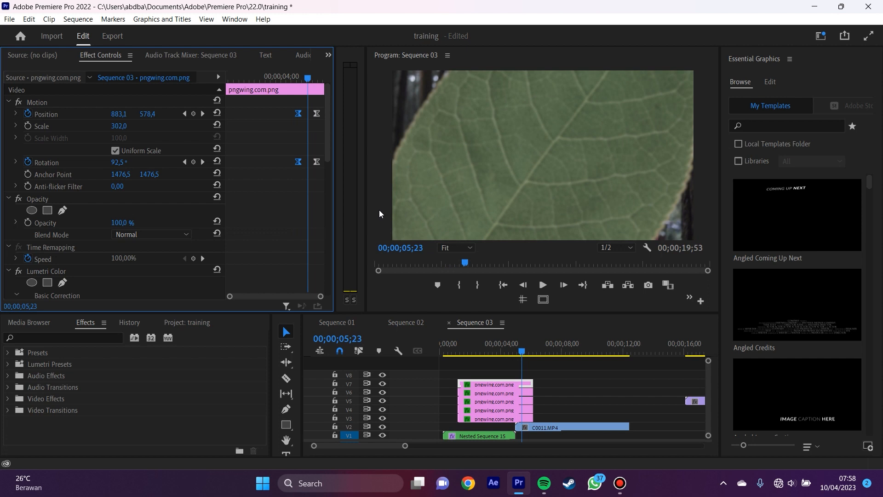
drag(494, 366, 497, 418)
drag(514, 354, 481, 348)
key(space)
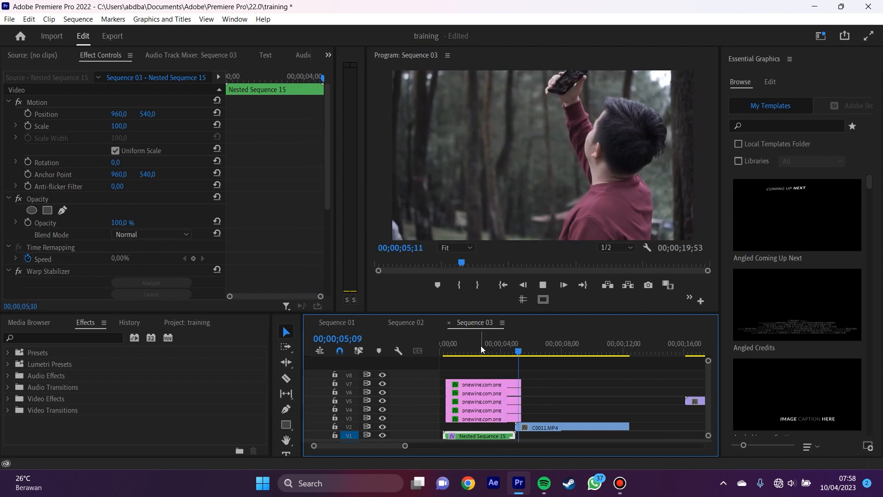
key(space)
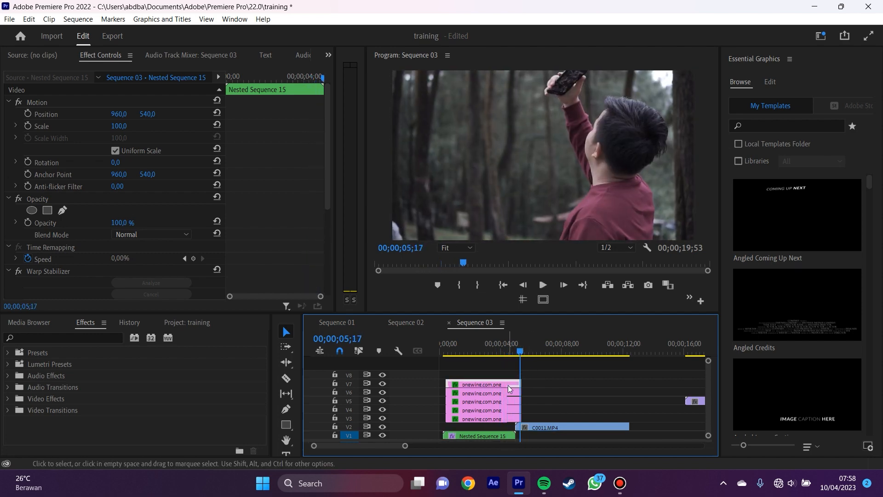
Step: Shift the V7 leaf clip slightly later than the other leaf clips and play back the sequence from near its start
drag(508, 385, 517, 388)
click(492, 351)
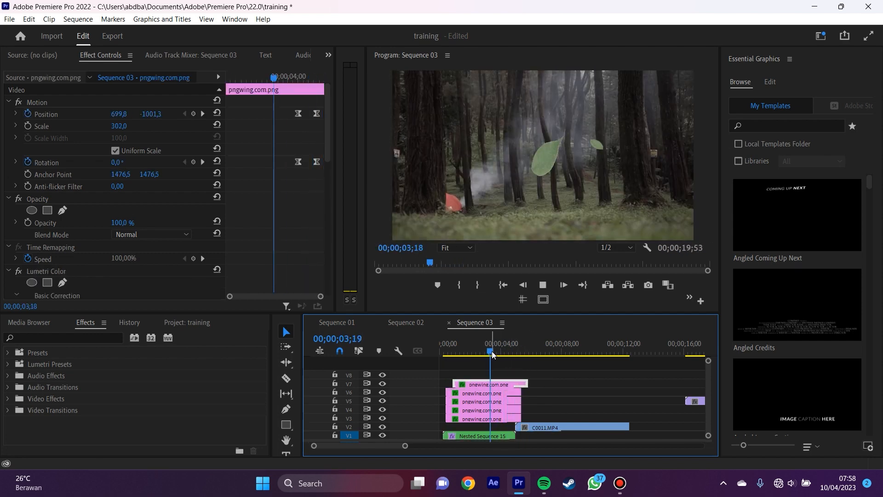
key(space)
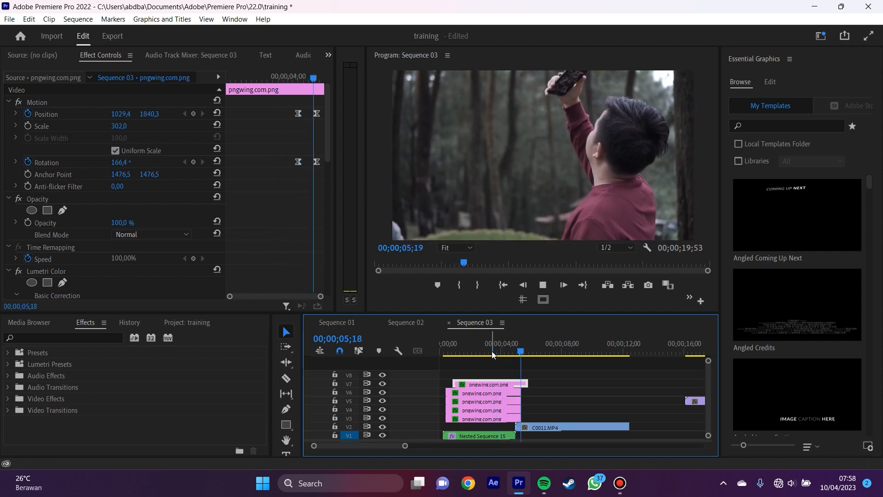
click(526, 351)
drag(526, 351, 447, 347)
key(space)
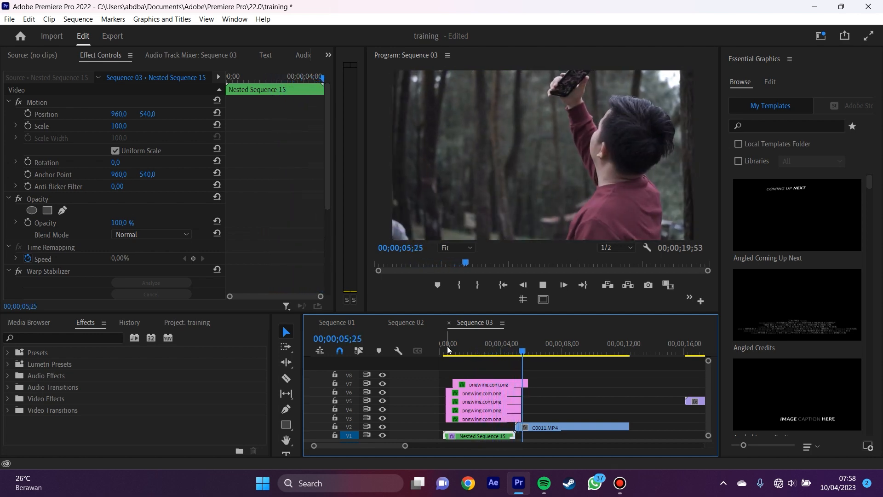
key(space)
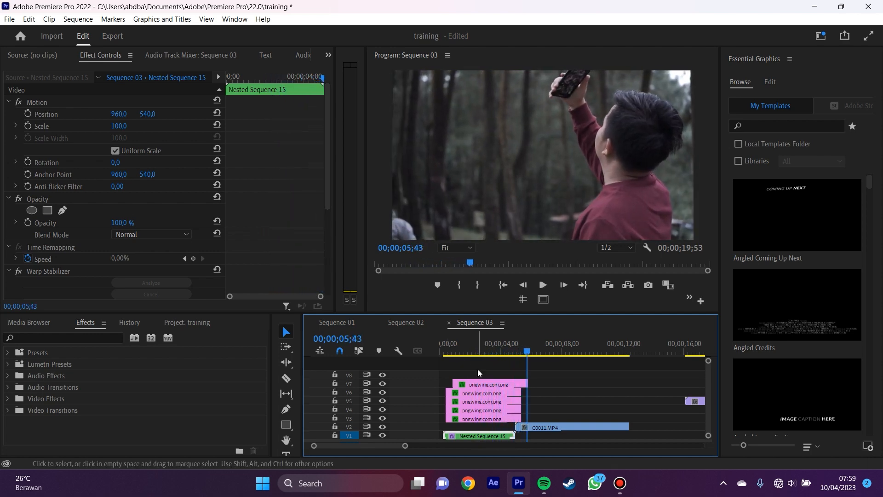